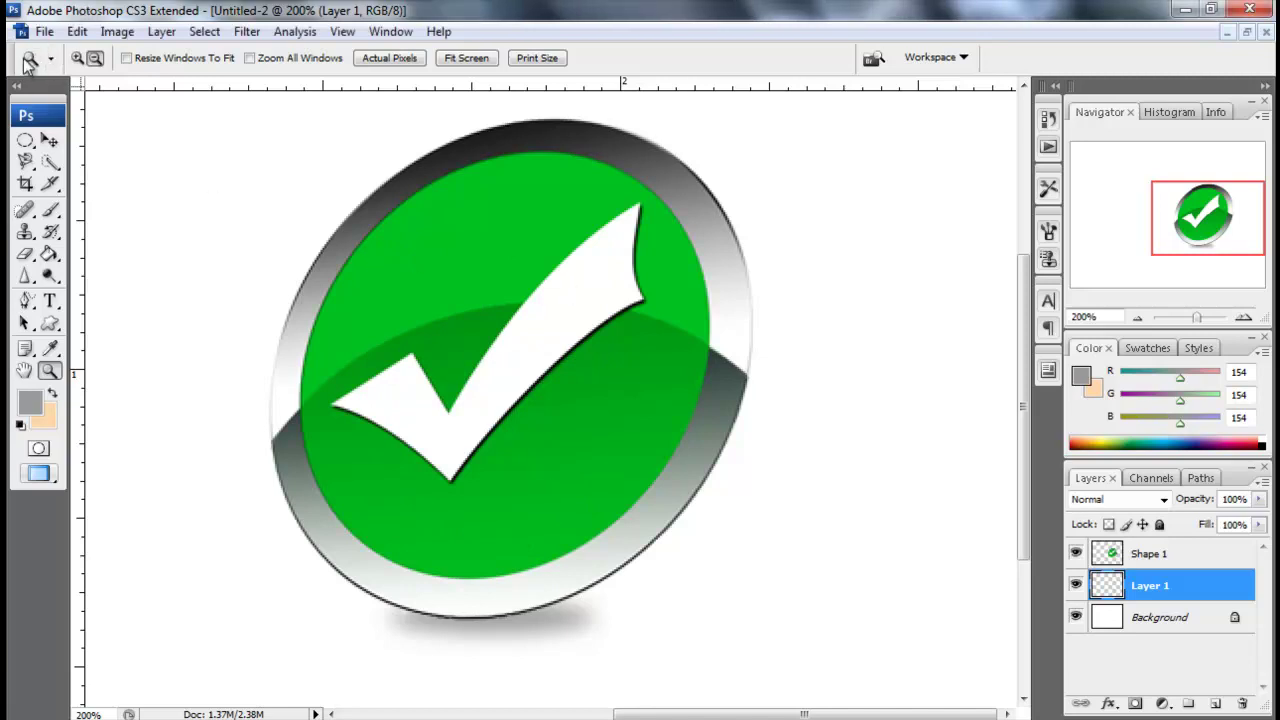
Create a new 600 × 300 pixel document, Untitled-3
click(44, 31)
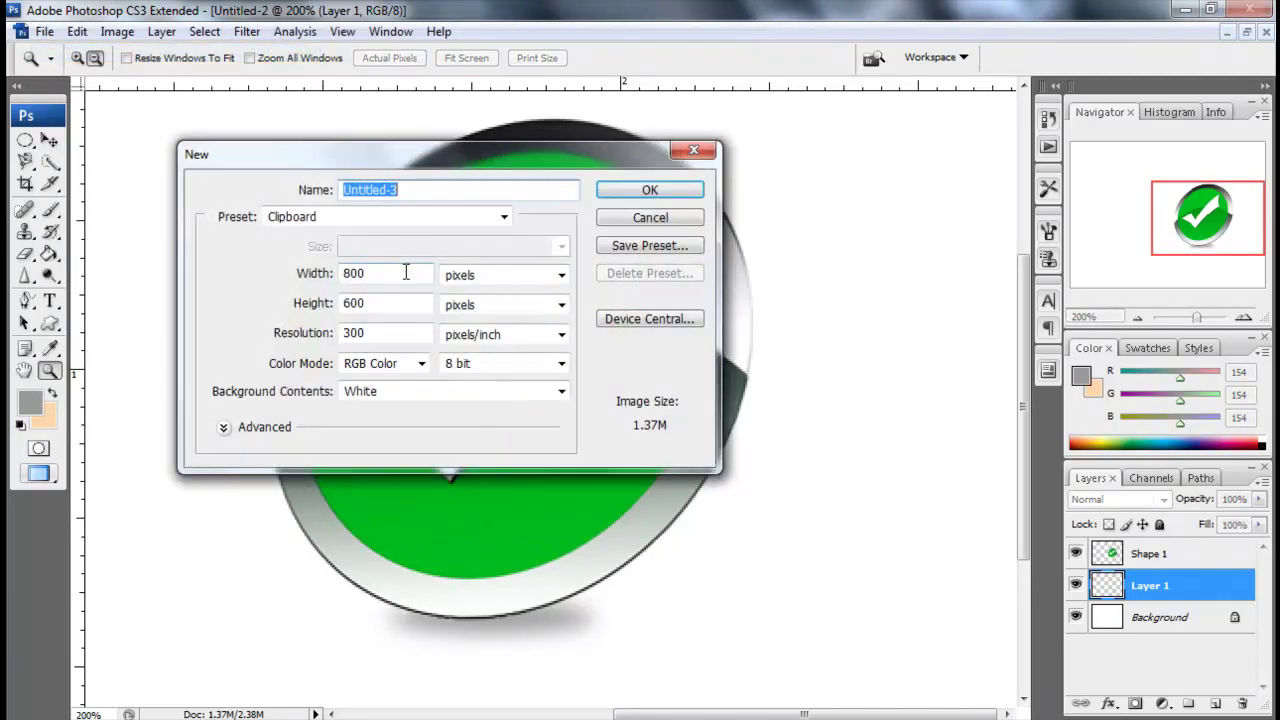
click(307, 275)
text(600)
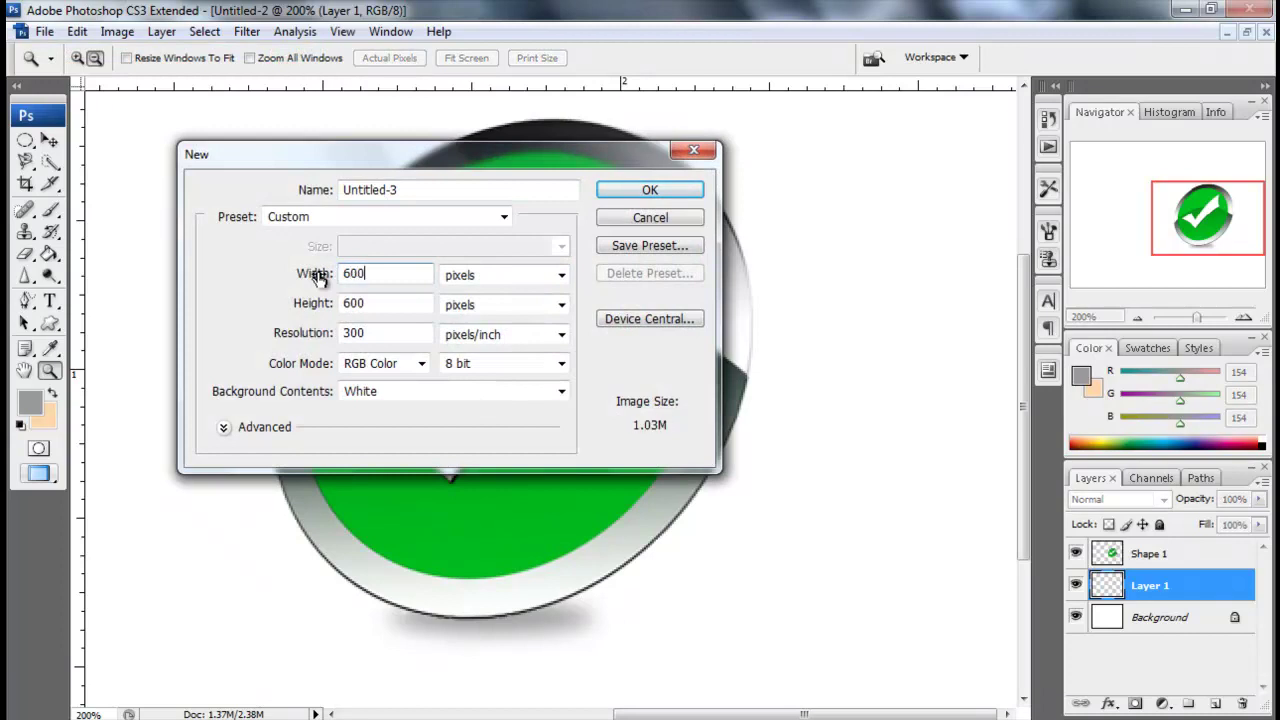
key(Tab)
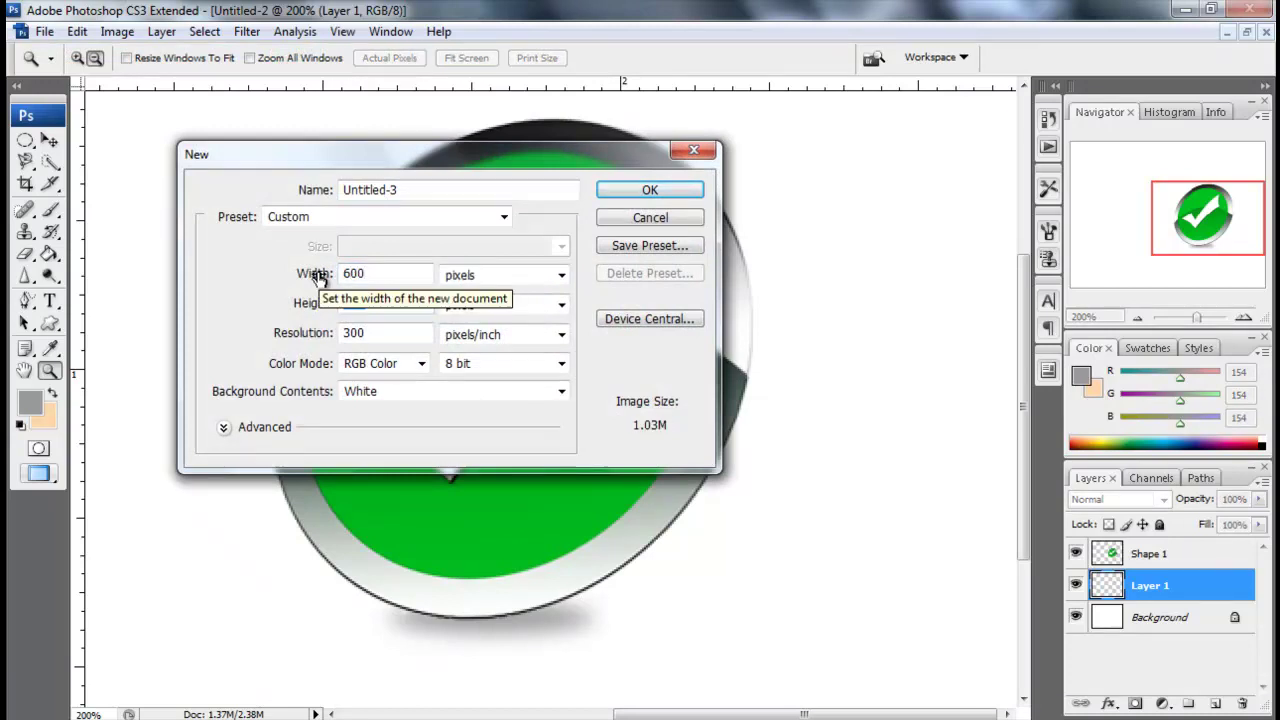
text(300)
key(Return)
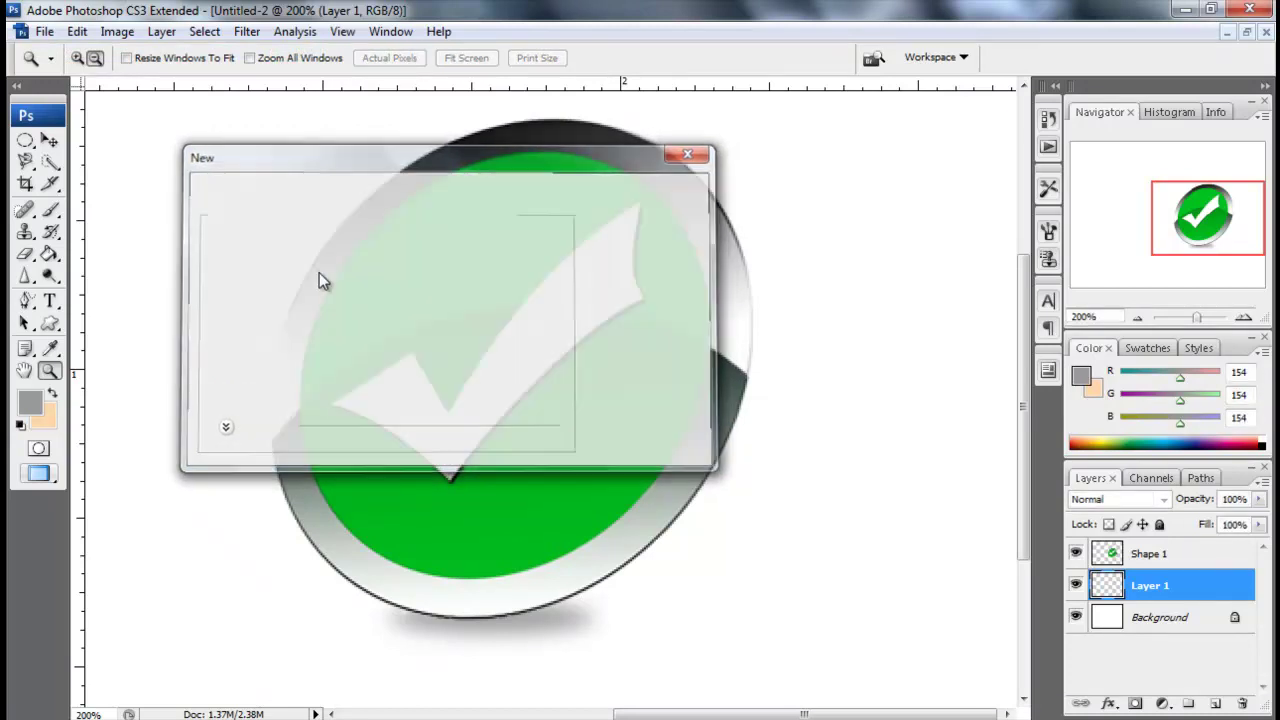
Select a centred circle on a new Layer 1 and set the foreground colour to black
click(25, 140)
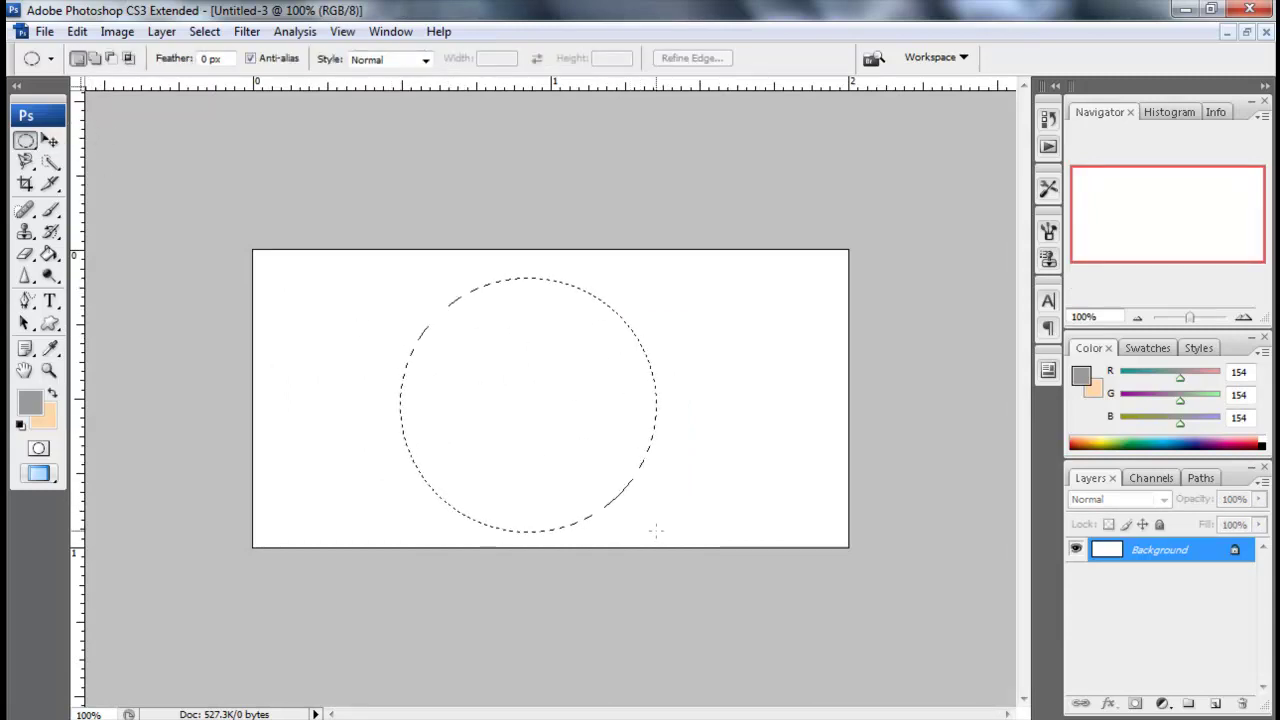
drag(429, 300, 658, 530)
click(1212, 705)
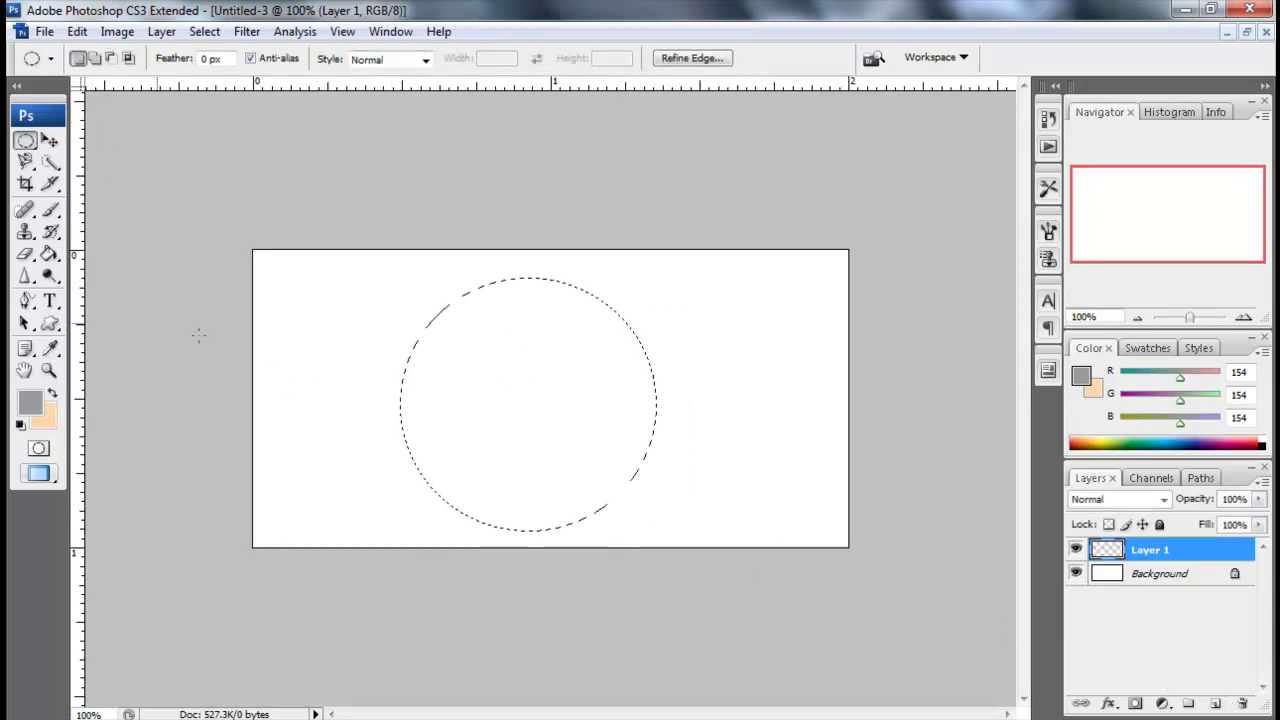
click(48, 253)
click(30, 401)
drag(513, 480, 414, 663)
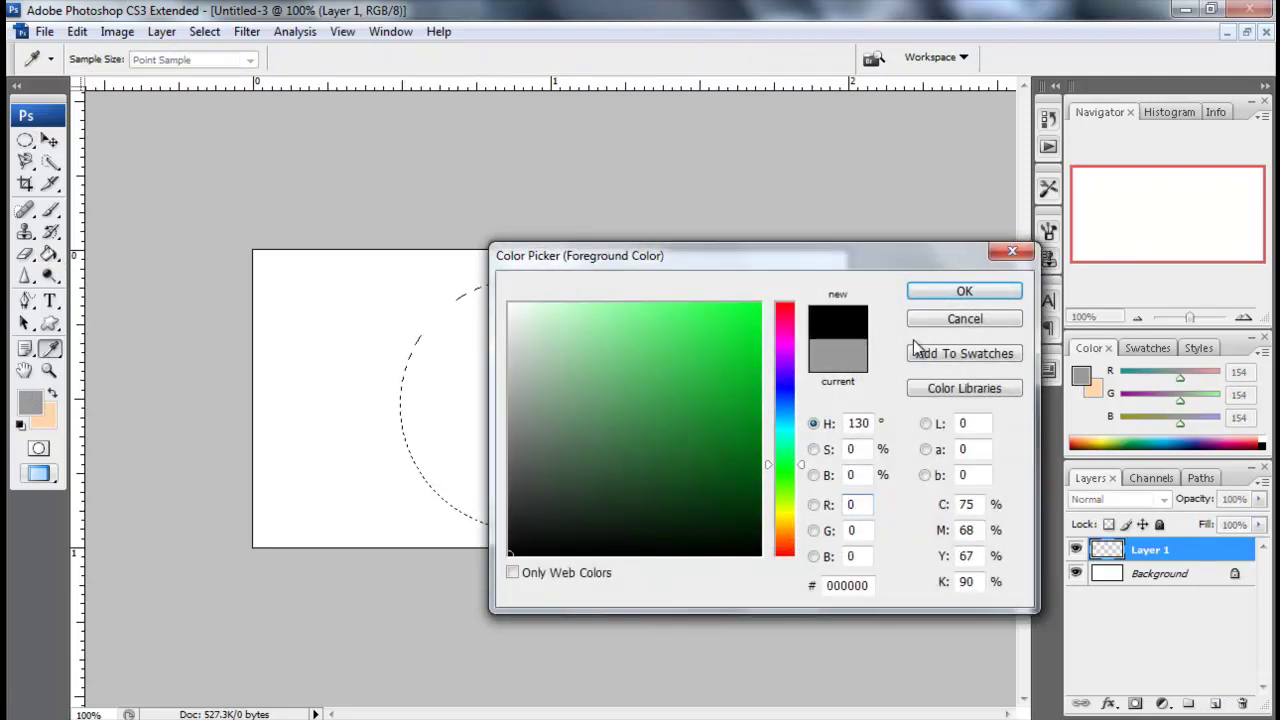
click(958, 292)
Fill the circle with black, deselect it, and open Layer 1's blending options
click(612, 347)
key(m)
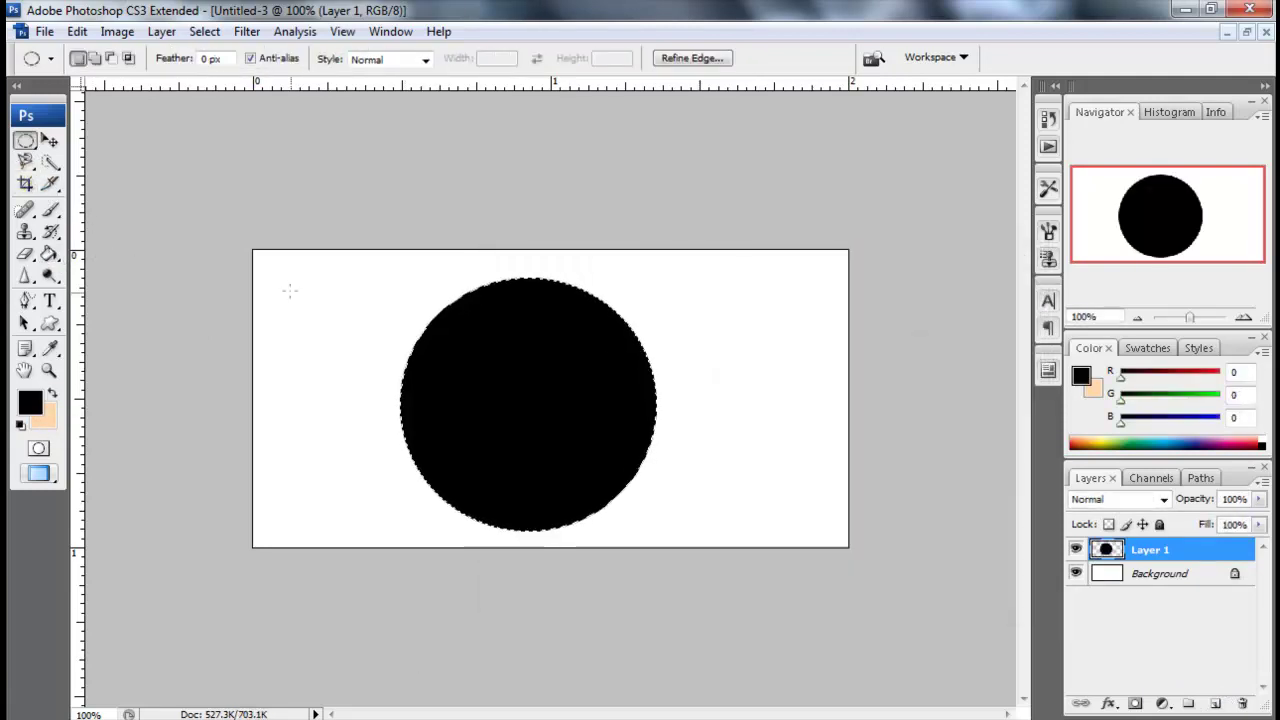
click(289, 289)
right_click(1160, 545)
click(1110, 116)
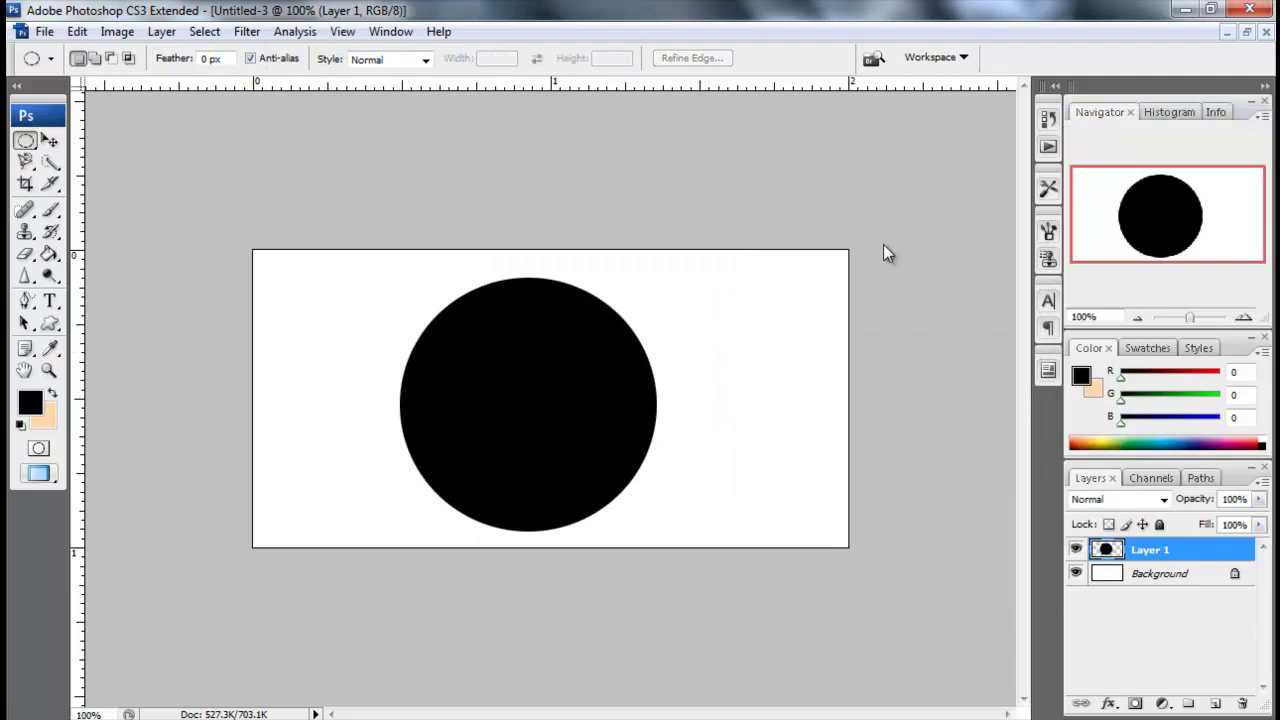
Enable Gradient Overlay on the circle with a white-to-transparent preset
mouse_move(757, 499)
mouse_down()
mouse_move(757, 417)
mouse_move(1047, 156)
mouse_up()
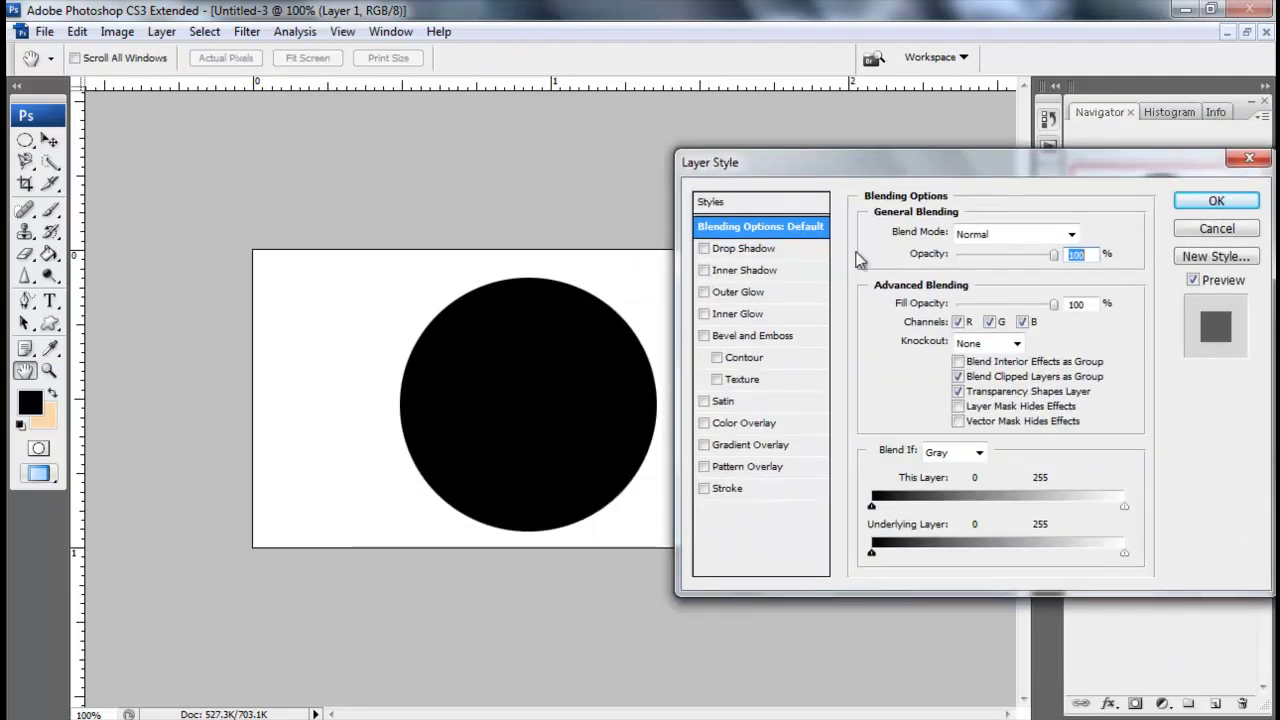
click(752, 439)
click(1042, 269)
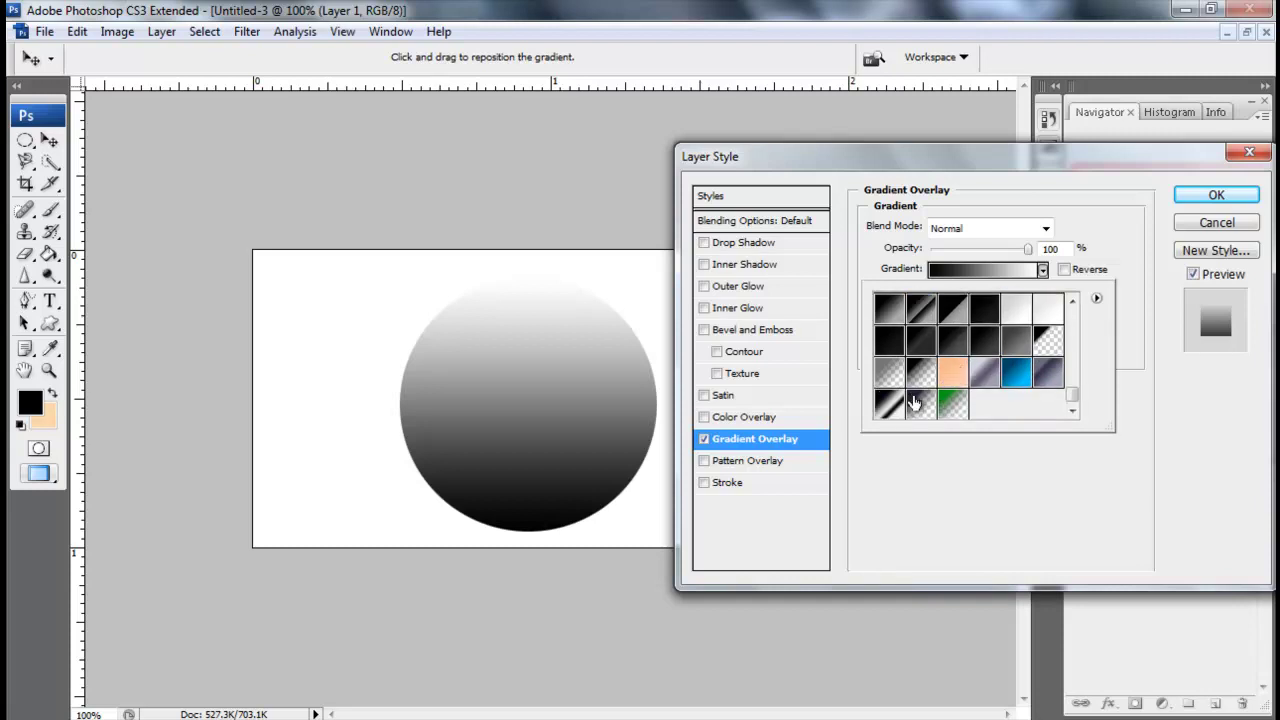
scroll(1042, 345, up, 1)
click(1045, 335)
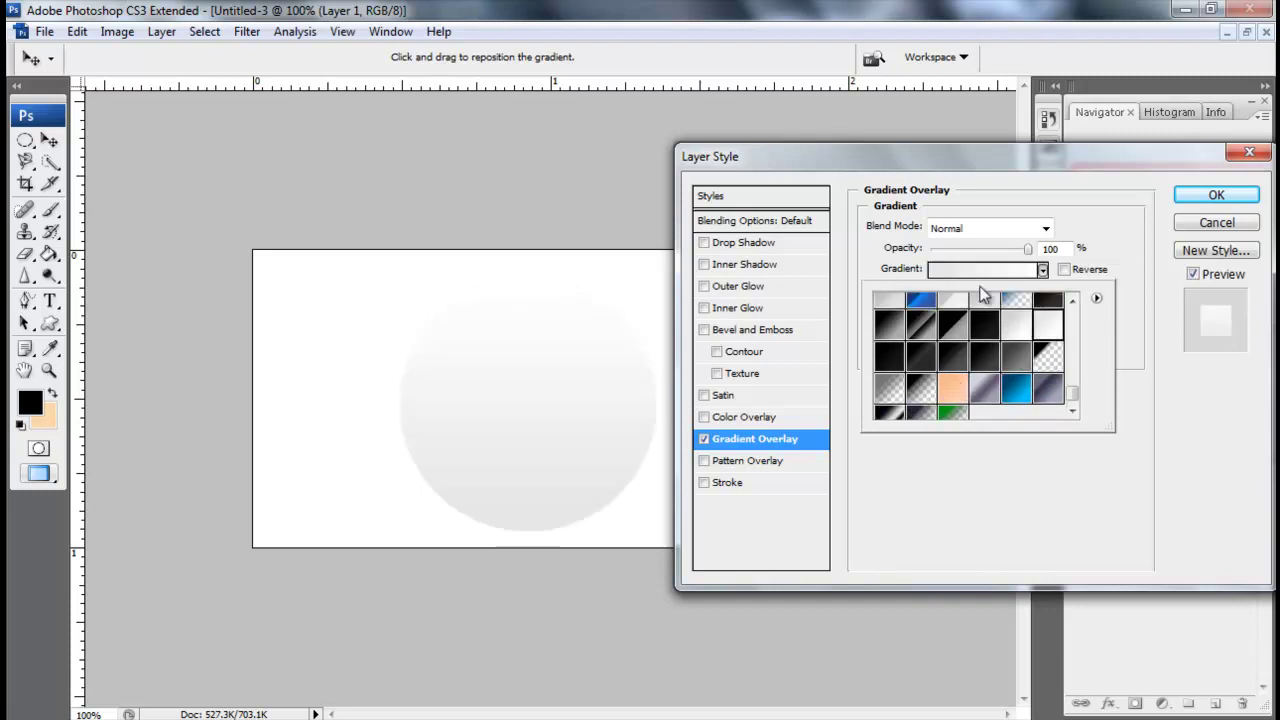
click(1047, 352)
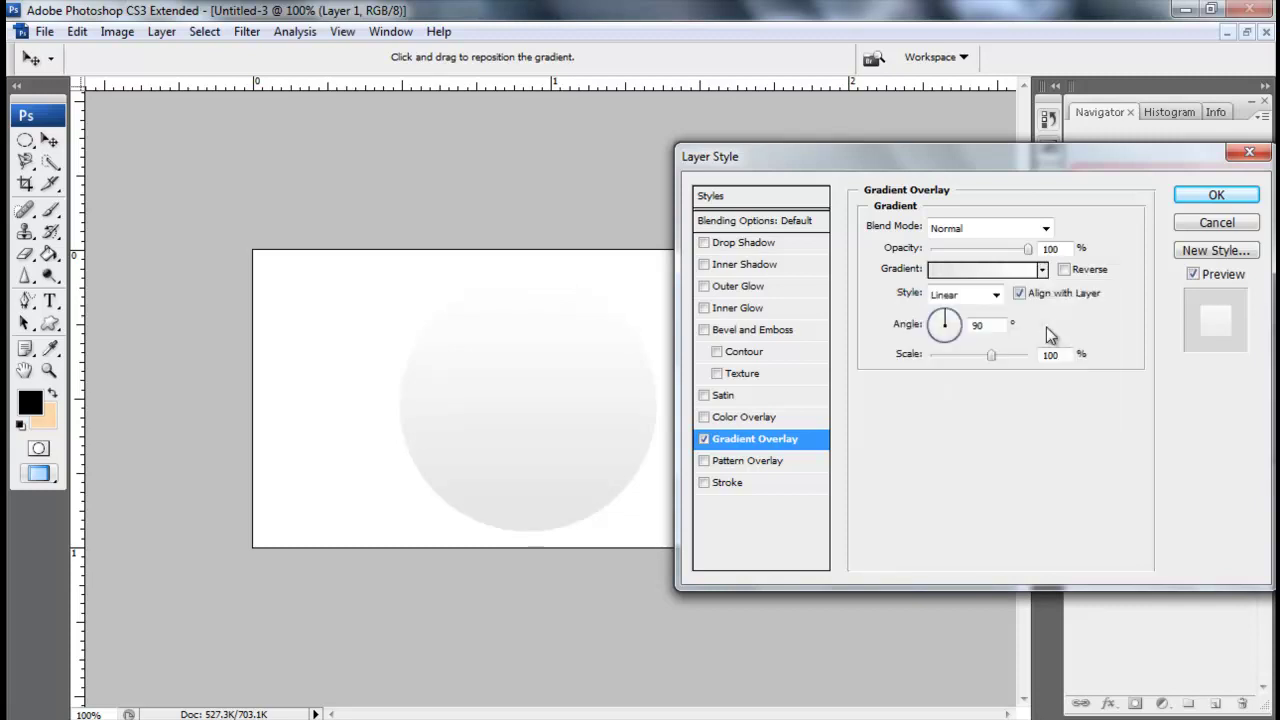
click(1042, 269)
Make the overlay gradient's left stop near-black
click(995, 270)
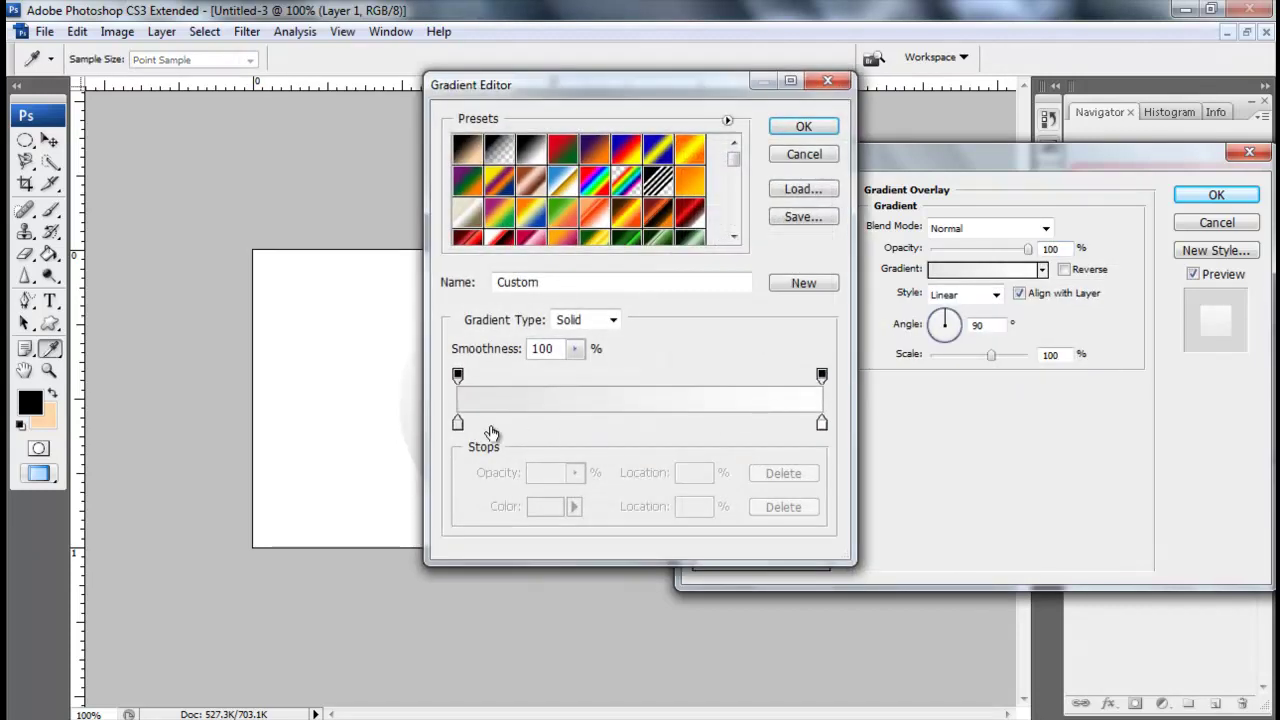
double_click(458, 423)
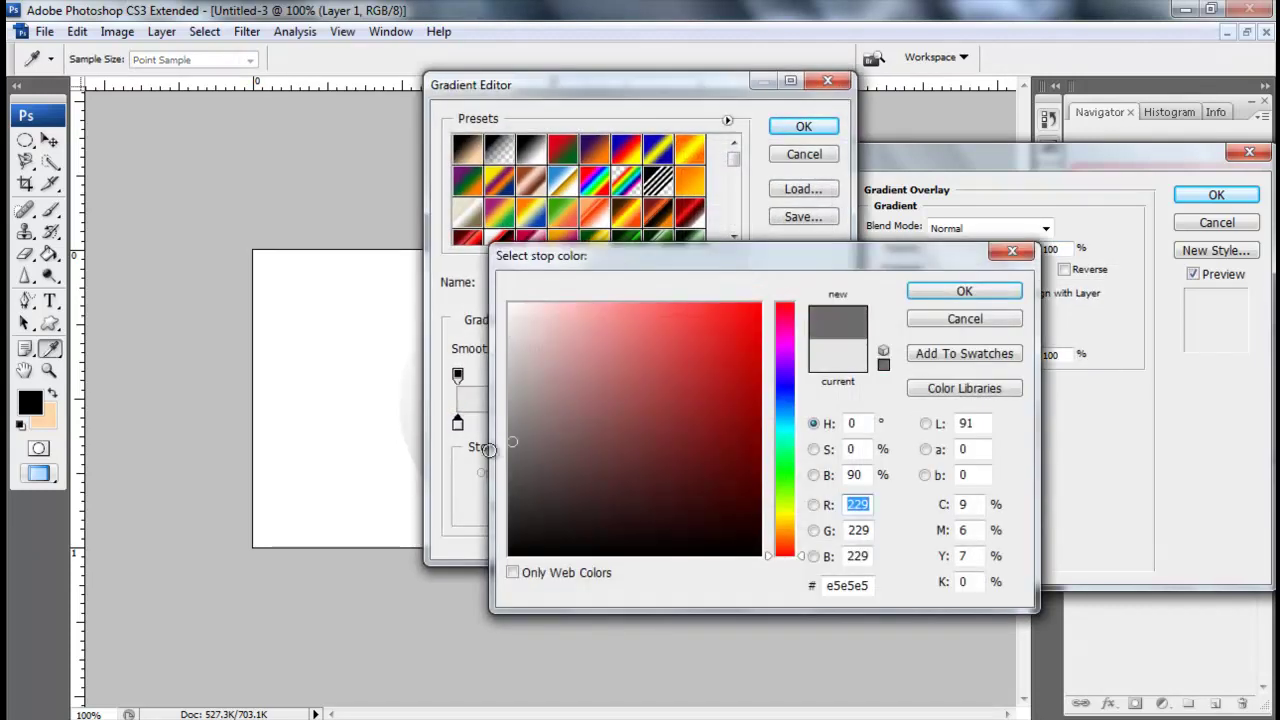
mouse_move(590, 400)
mouse_down()
mouse_move(503, 490)
mouse_move(511, 540)
mouse_up()
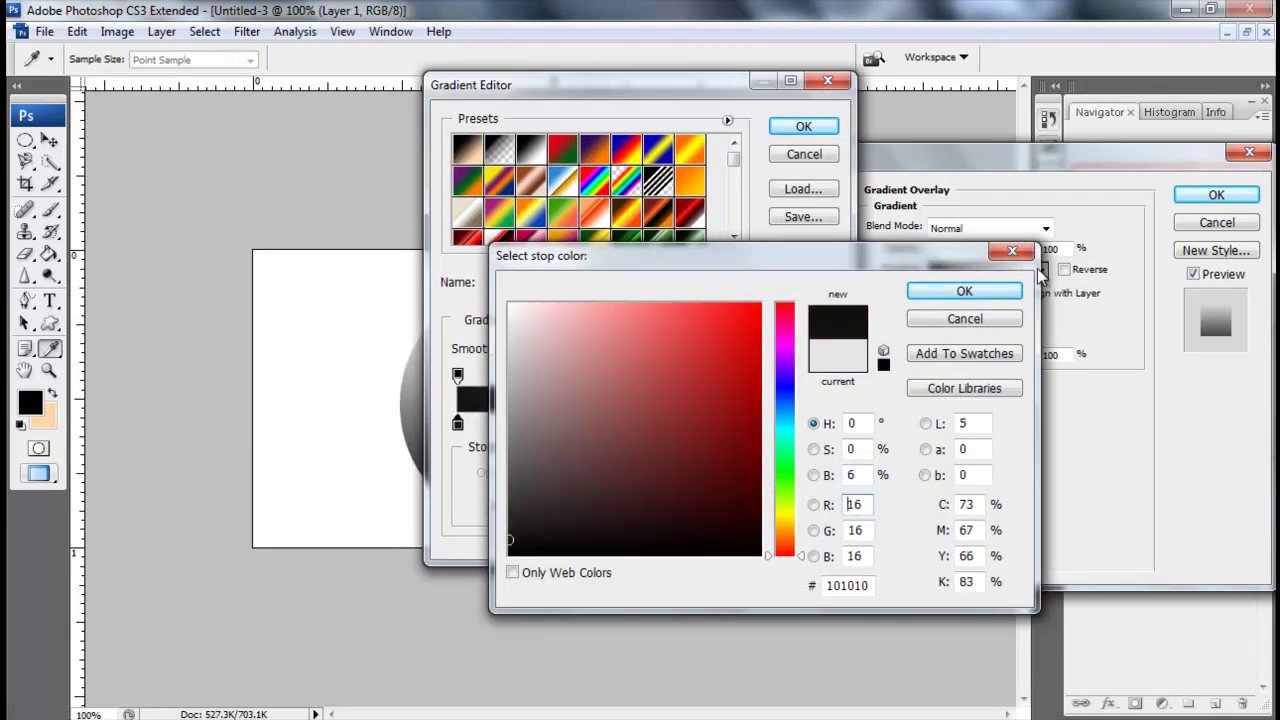
click(964, 291)
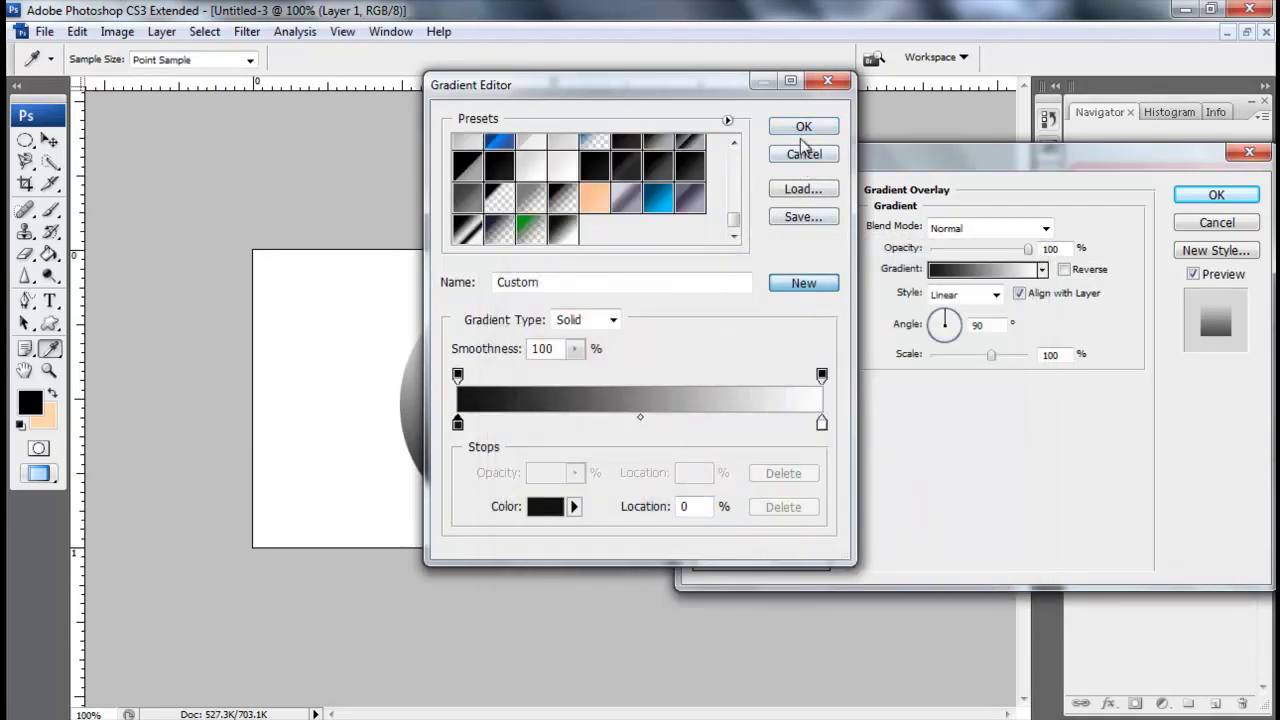
click(804, 127)
Reverse the gradient, scale it to 112%, and move the white stop to 61%
click(1064, 270)
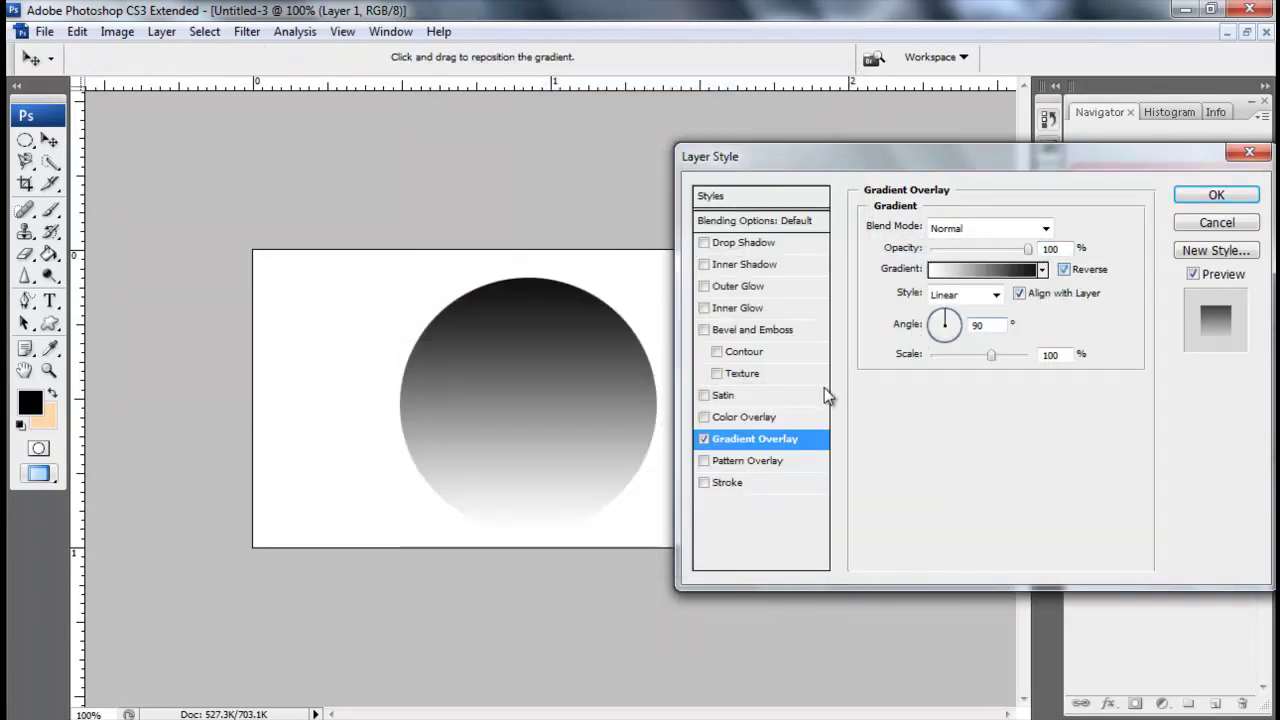
drag(993, 357, 996, 356)
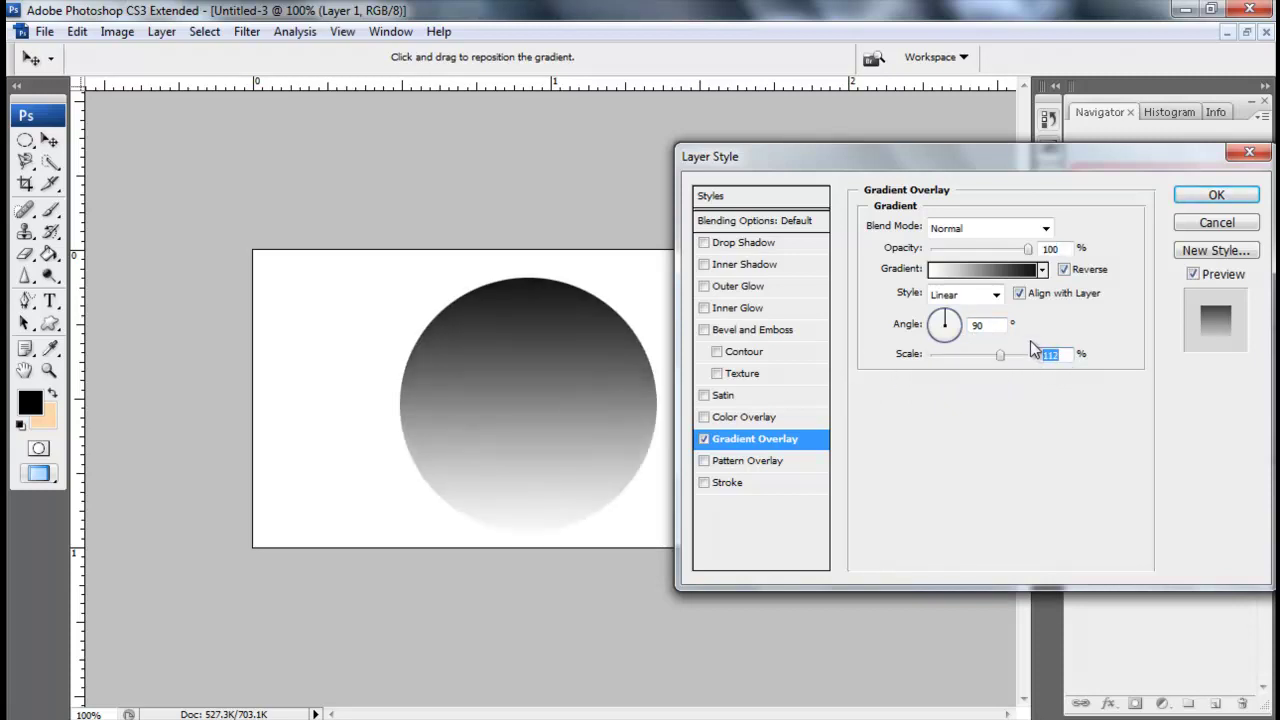
click(1030, 270)
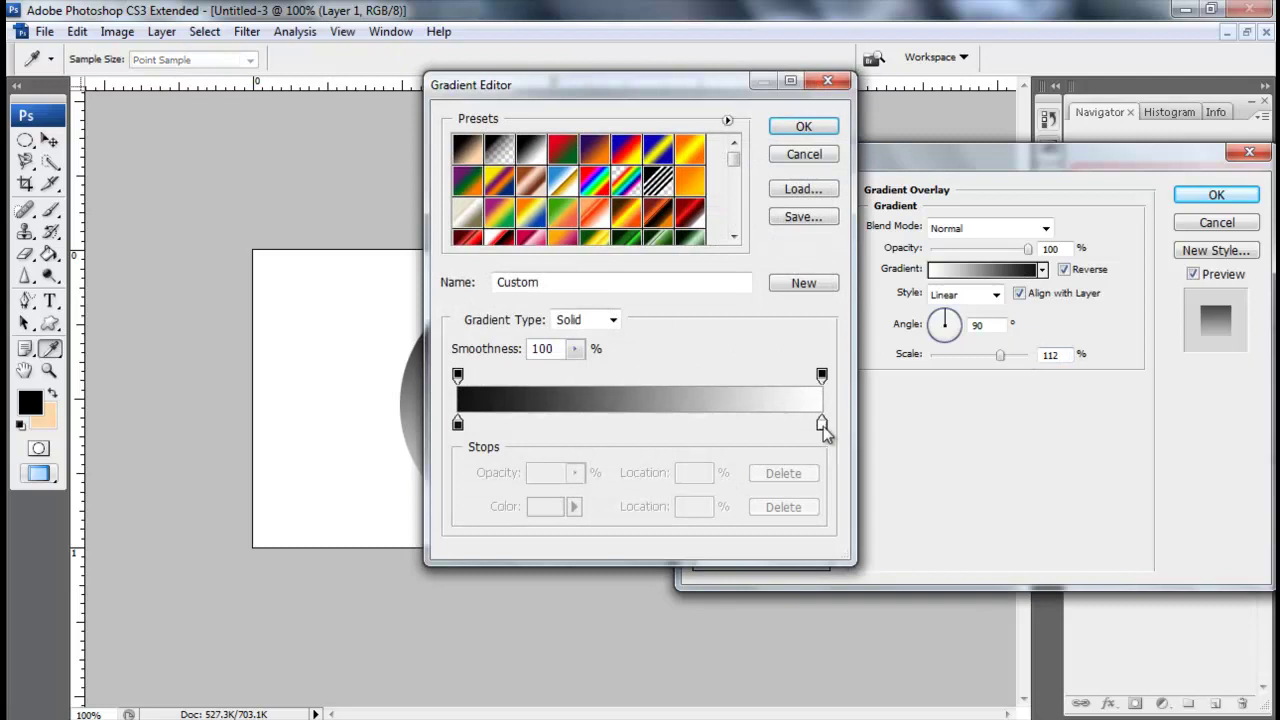
drag(822, 428, 678, 423)
click(804, 283)
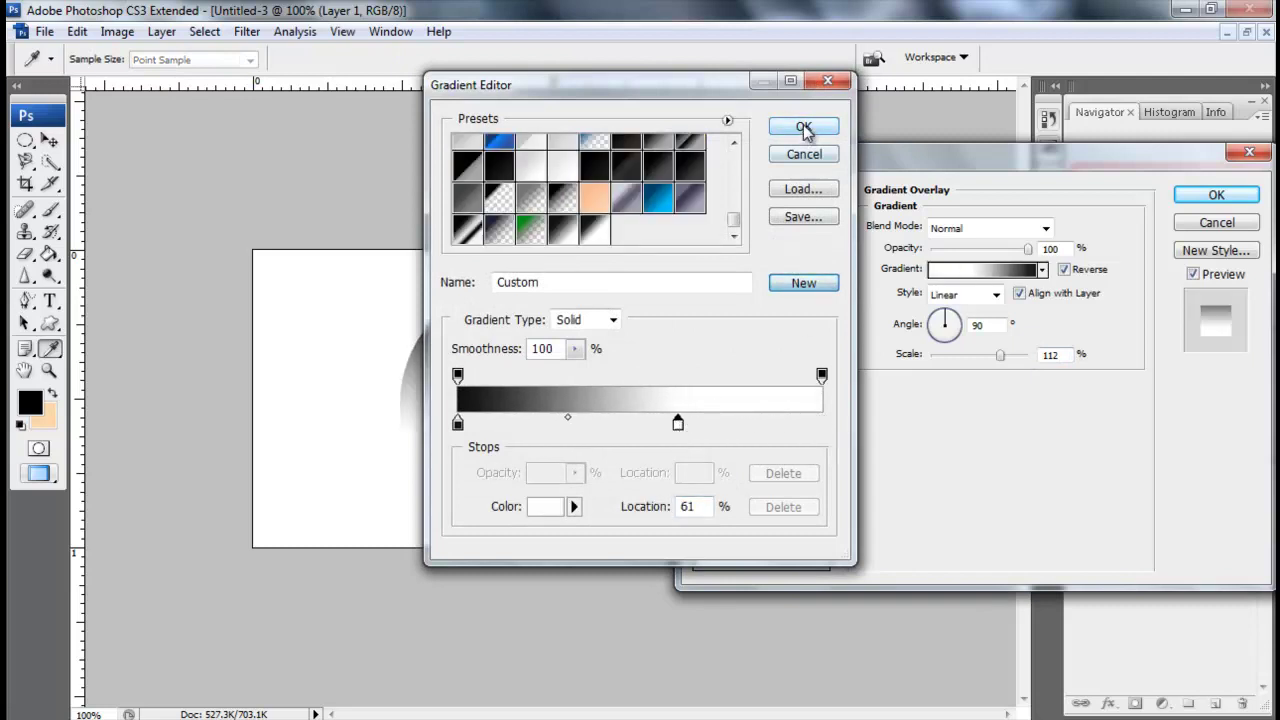
click(804, 128)
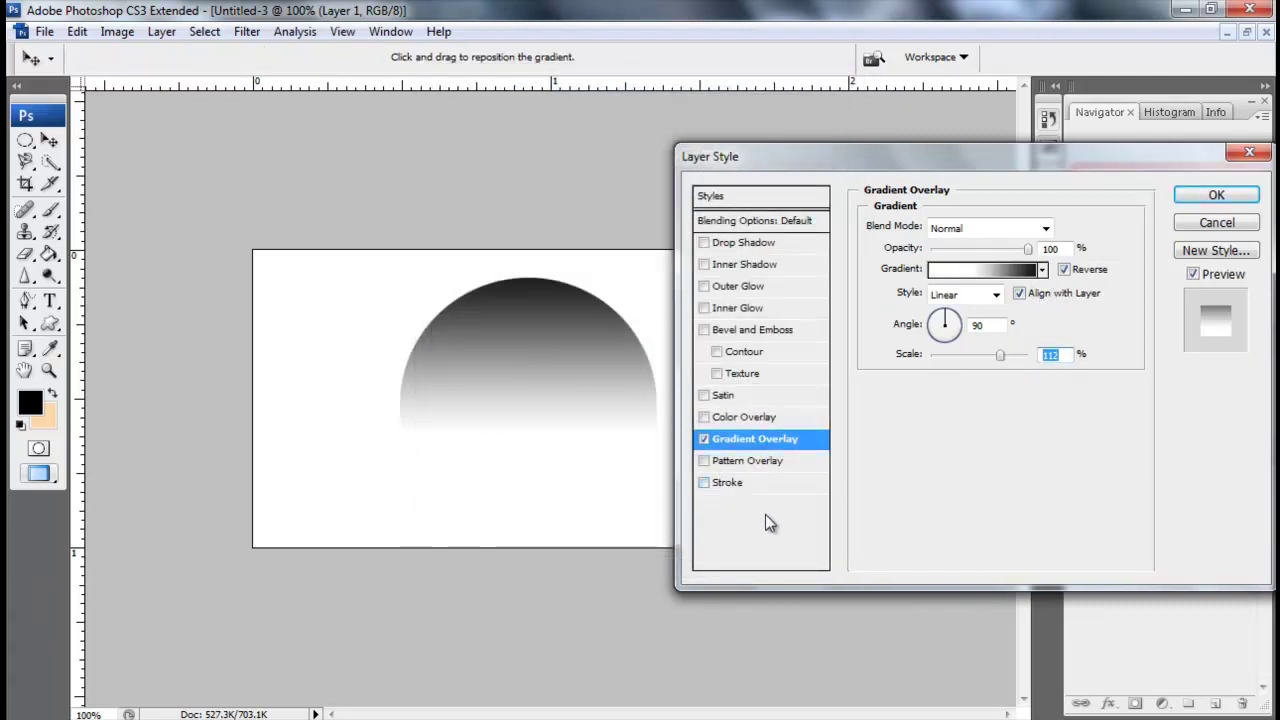
Add a 3 px black-white-black gradient Stroke to the circle and apply both effects
click(722, 484)
click(984, 324)
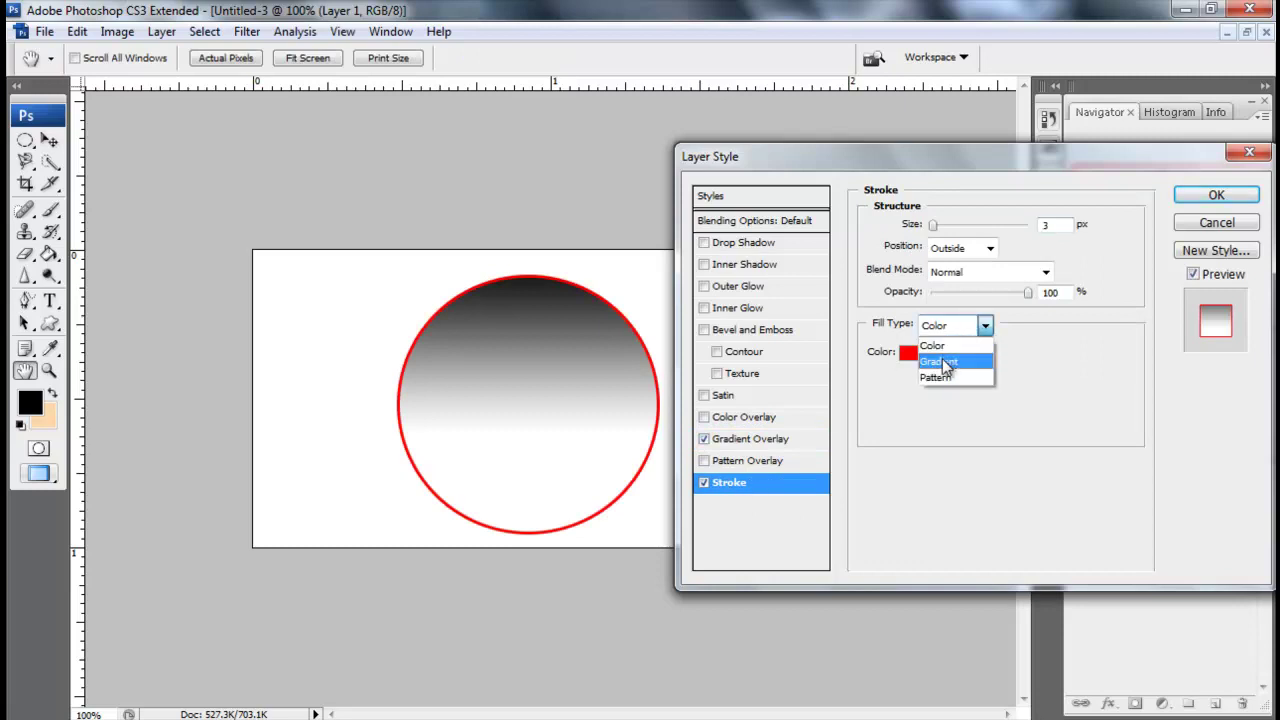
click(944, 359)
click(1031, 354)
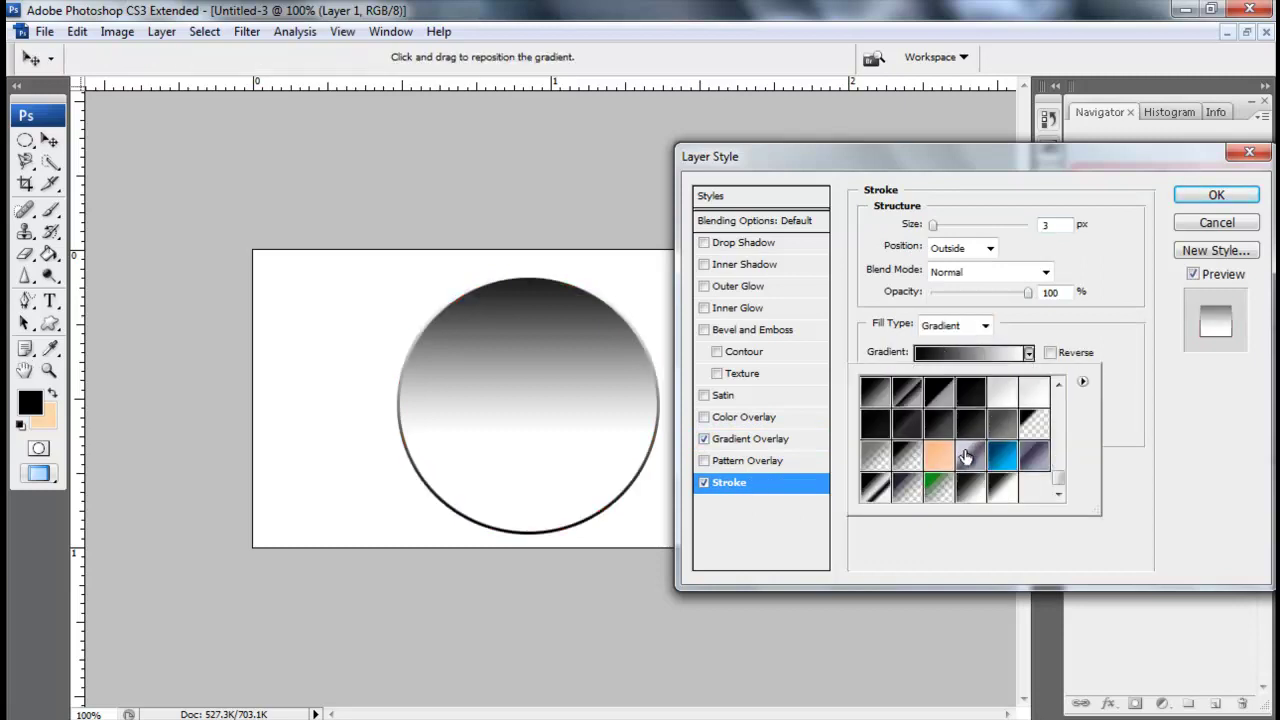
double_click(878, 494)
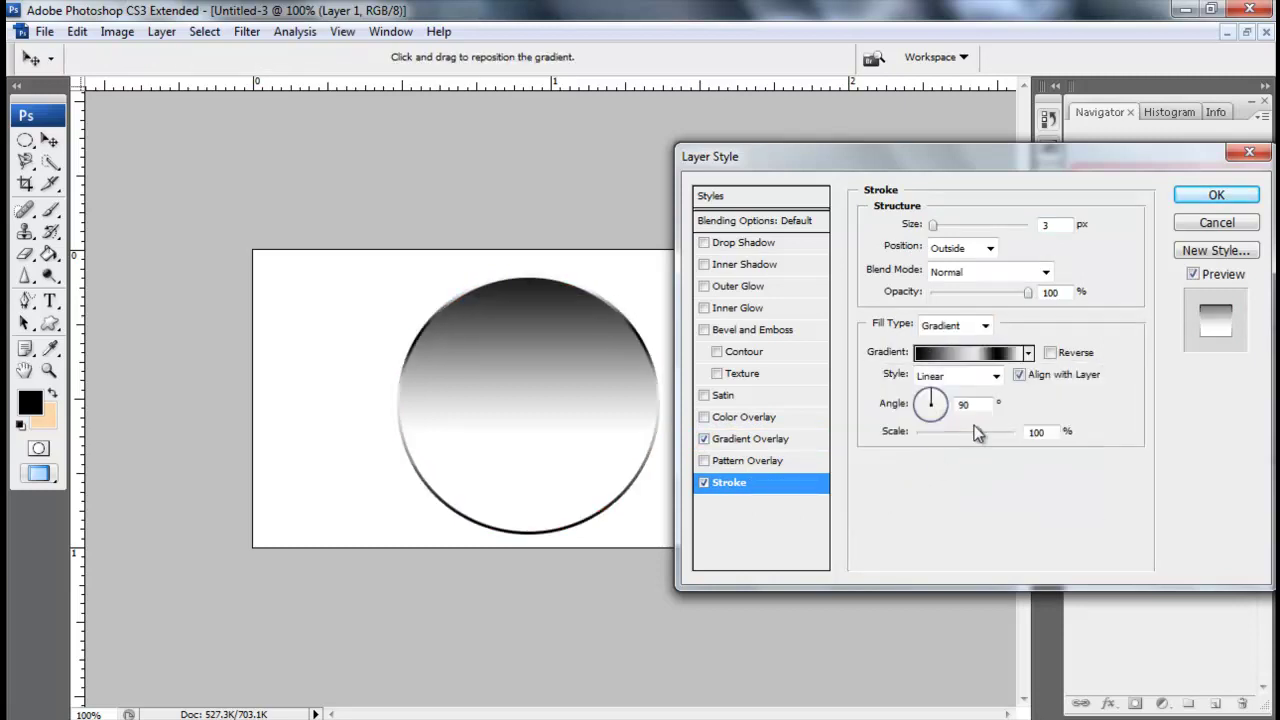
click(960, 354)
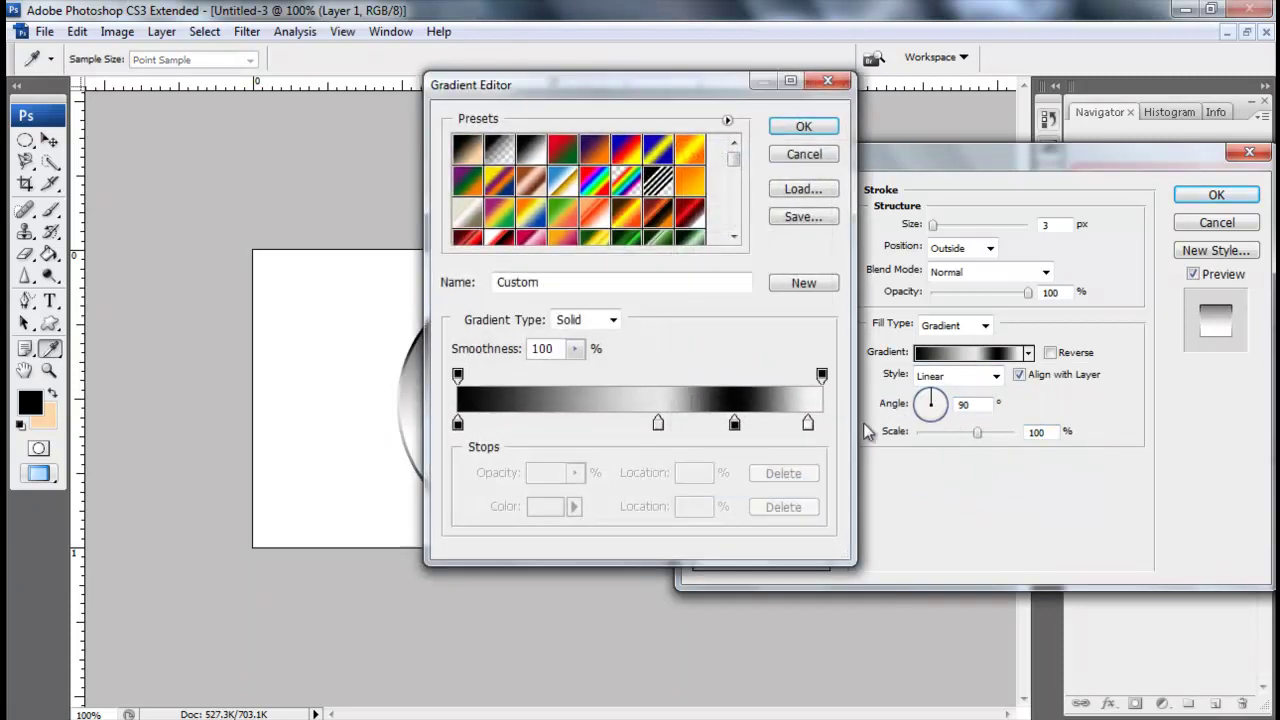
click(810, 128)
drag(1011, 166, 853, 190)
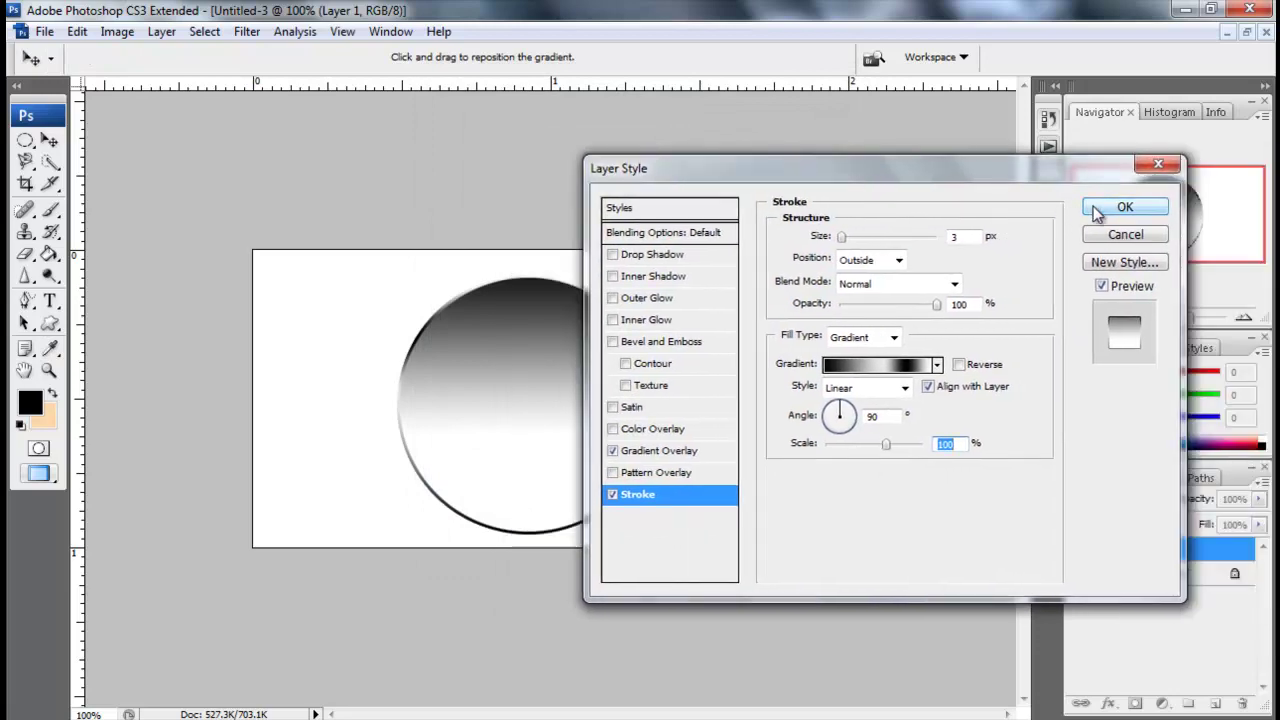
click(1097, 210)
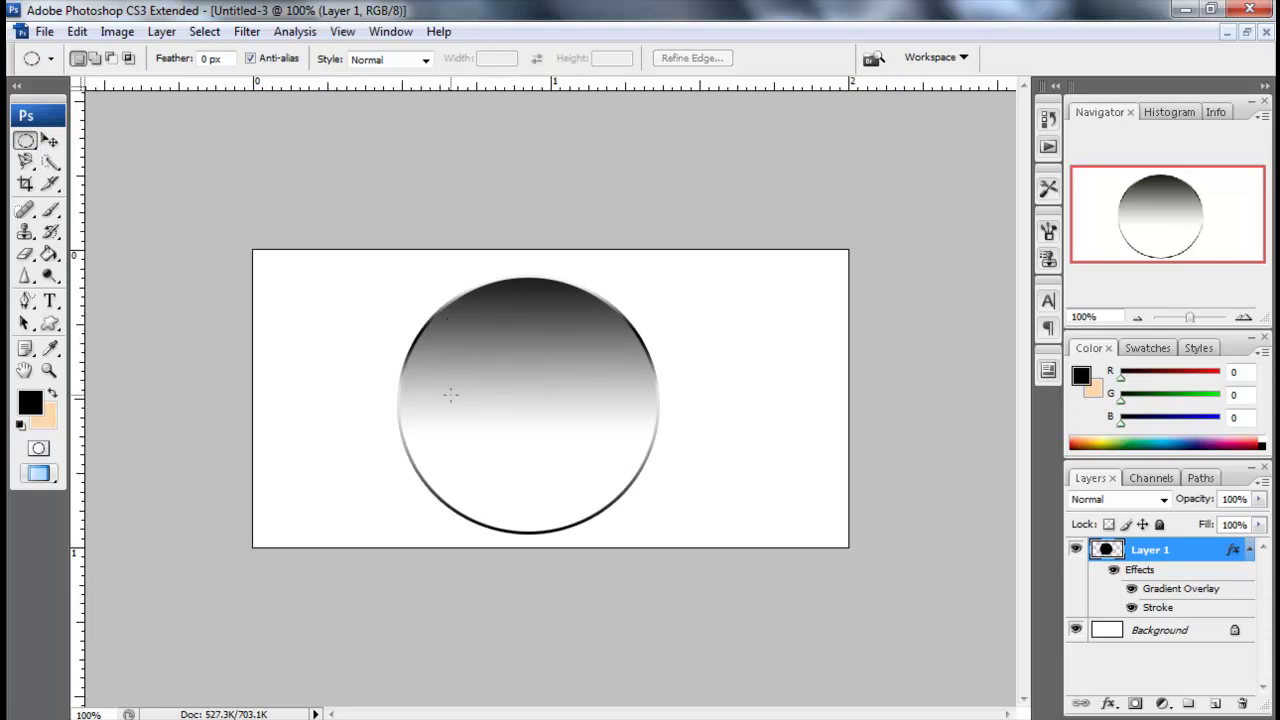
Select a large ellipse over the lower canvas and add a new Layer 2
drag(344, 354, 744, 698)
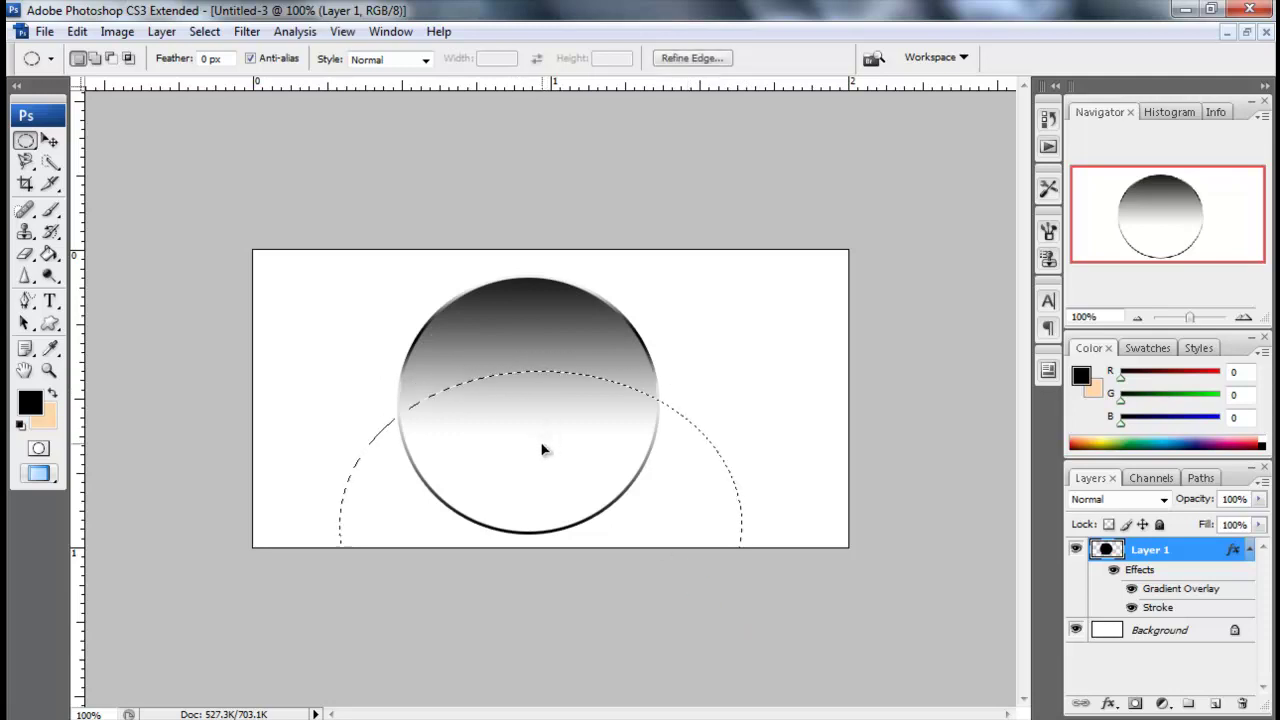
drag(545, 460, 532, 468)
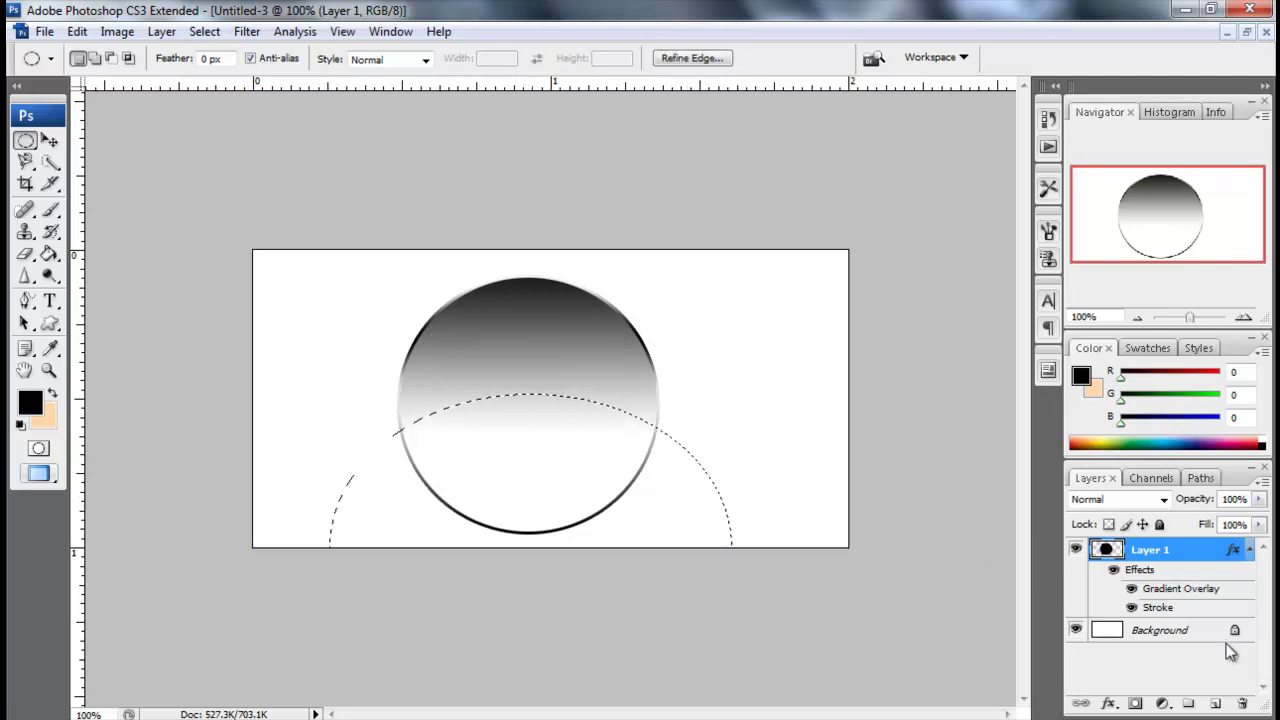
click(1215, 703)
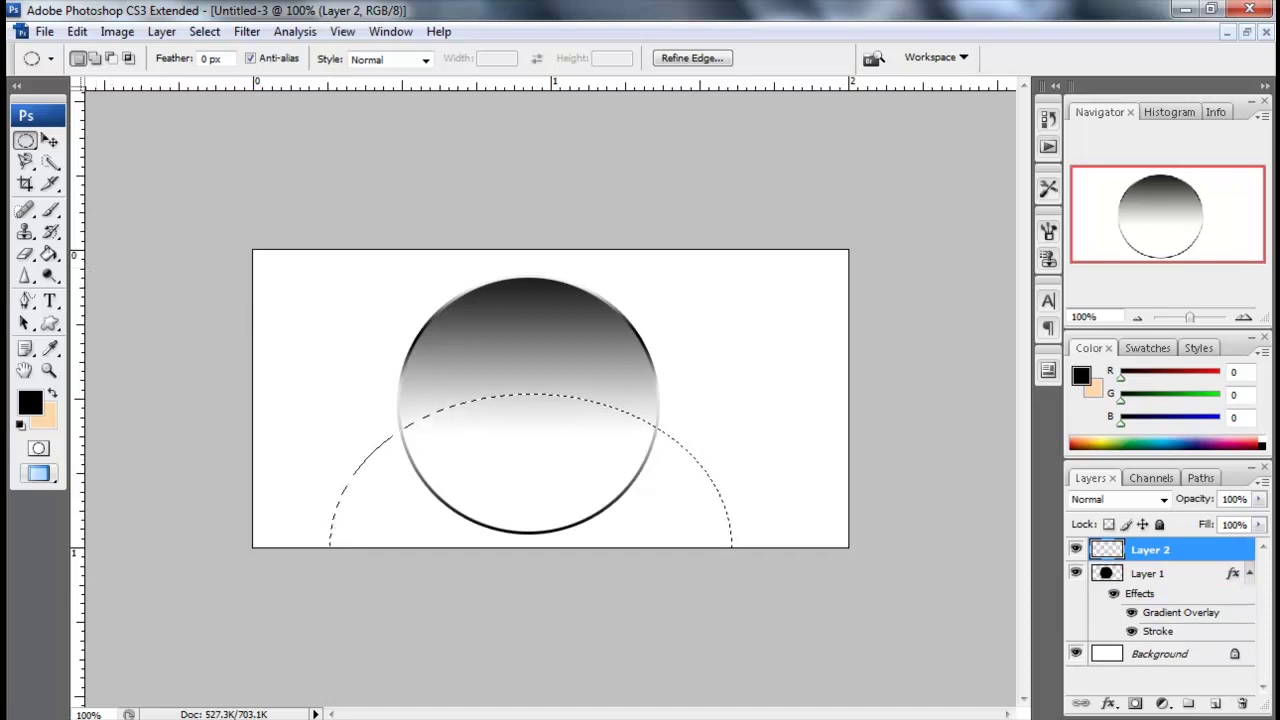
Fill the ellipse with a dark navy-to-grey gradient and deselect it
drag(47, 253, 100, 256)
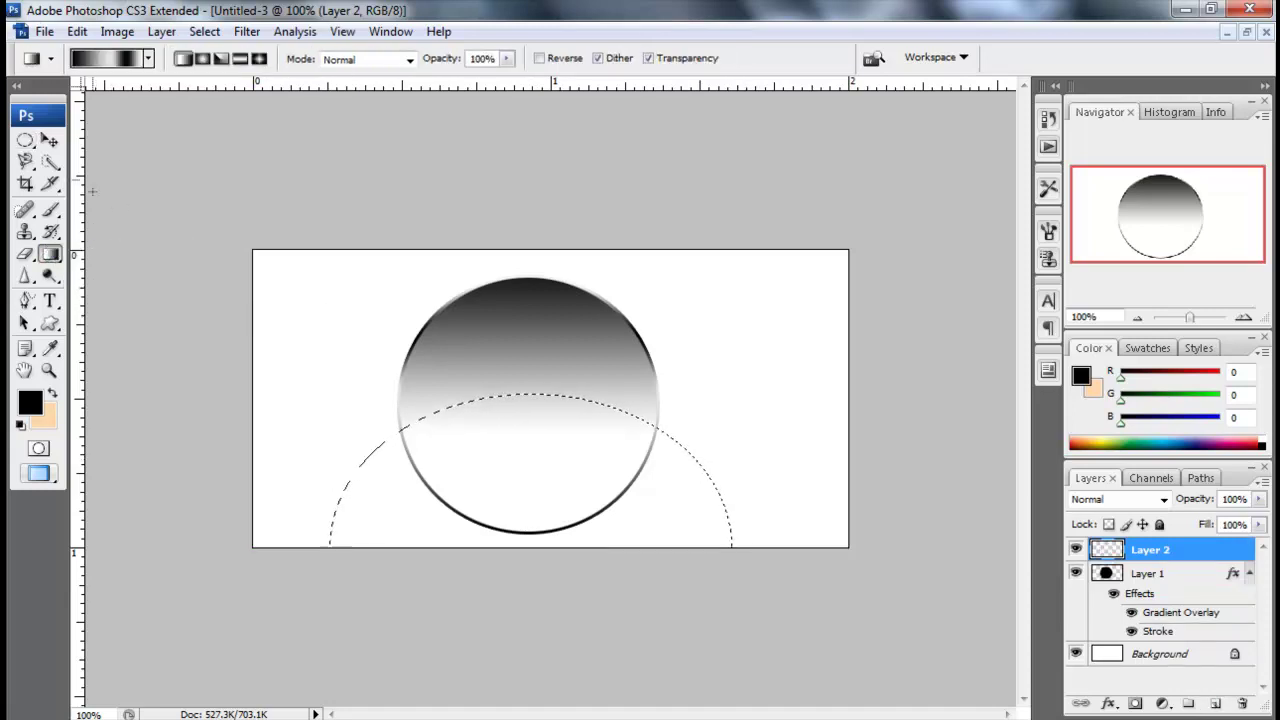
click(148, 58)
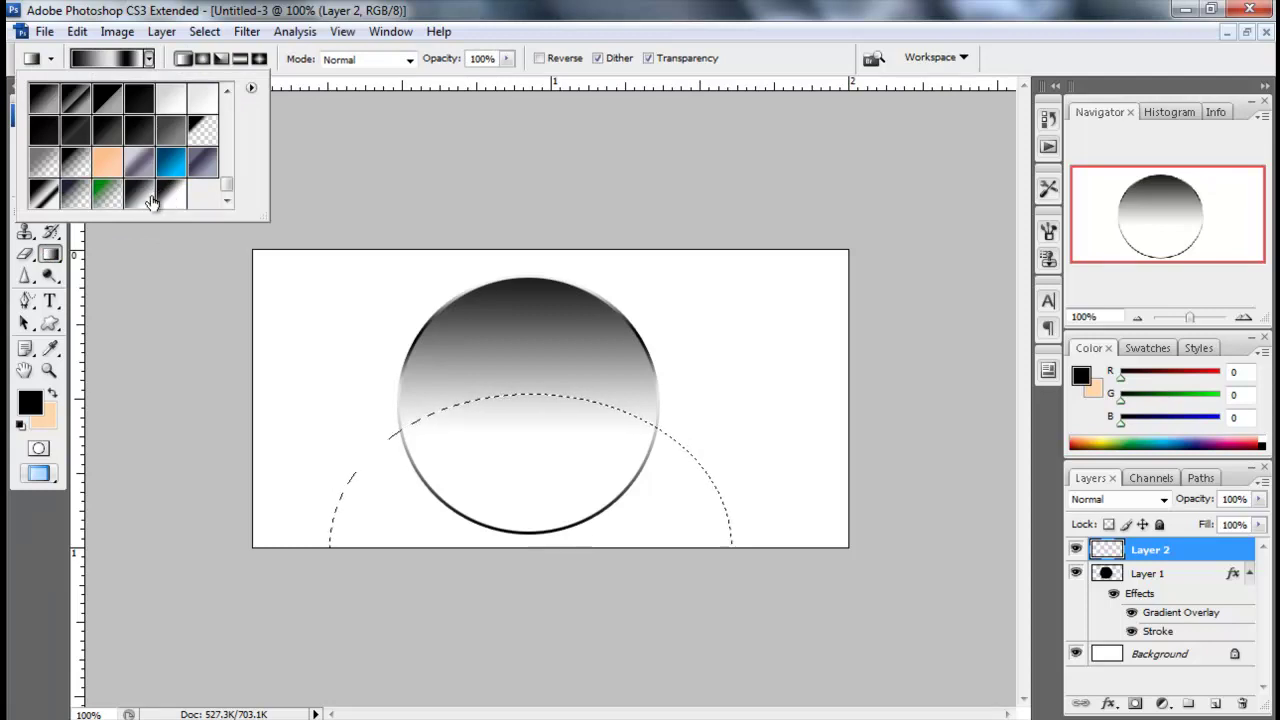
double_click(80, 196)
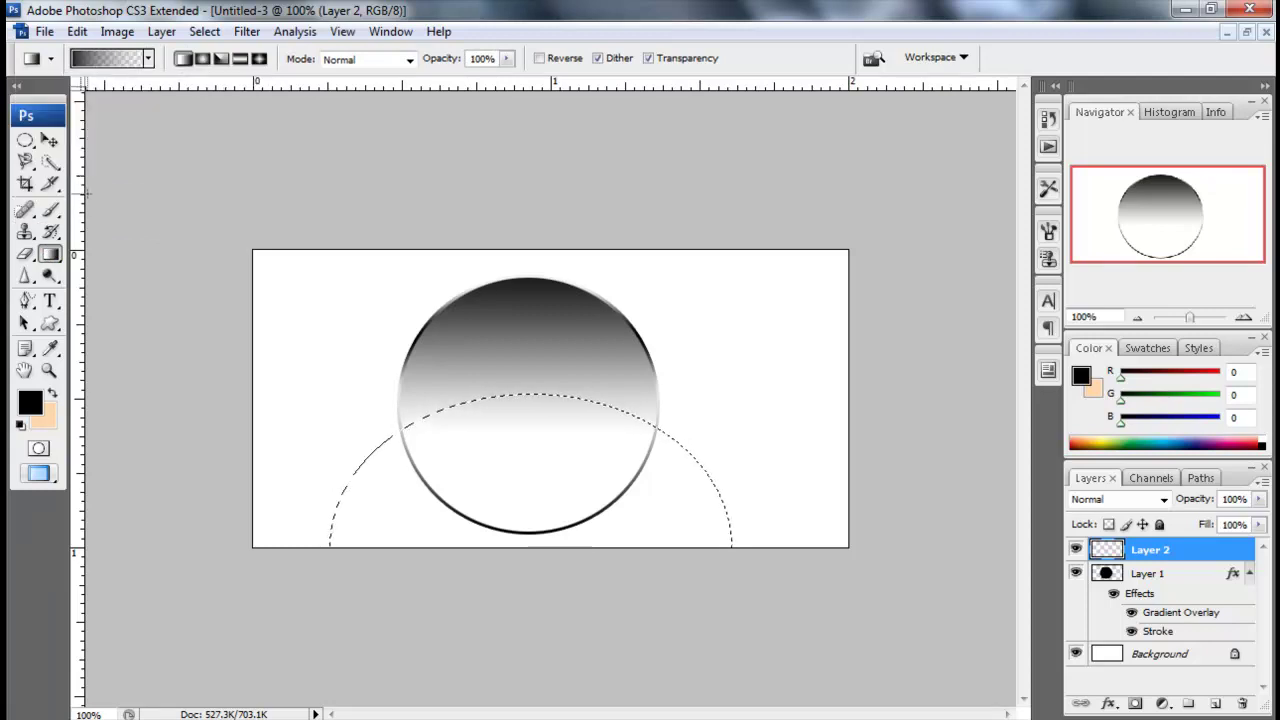
drag(500, 374, 497, 562)
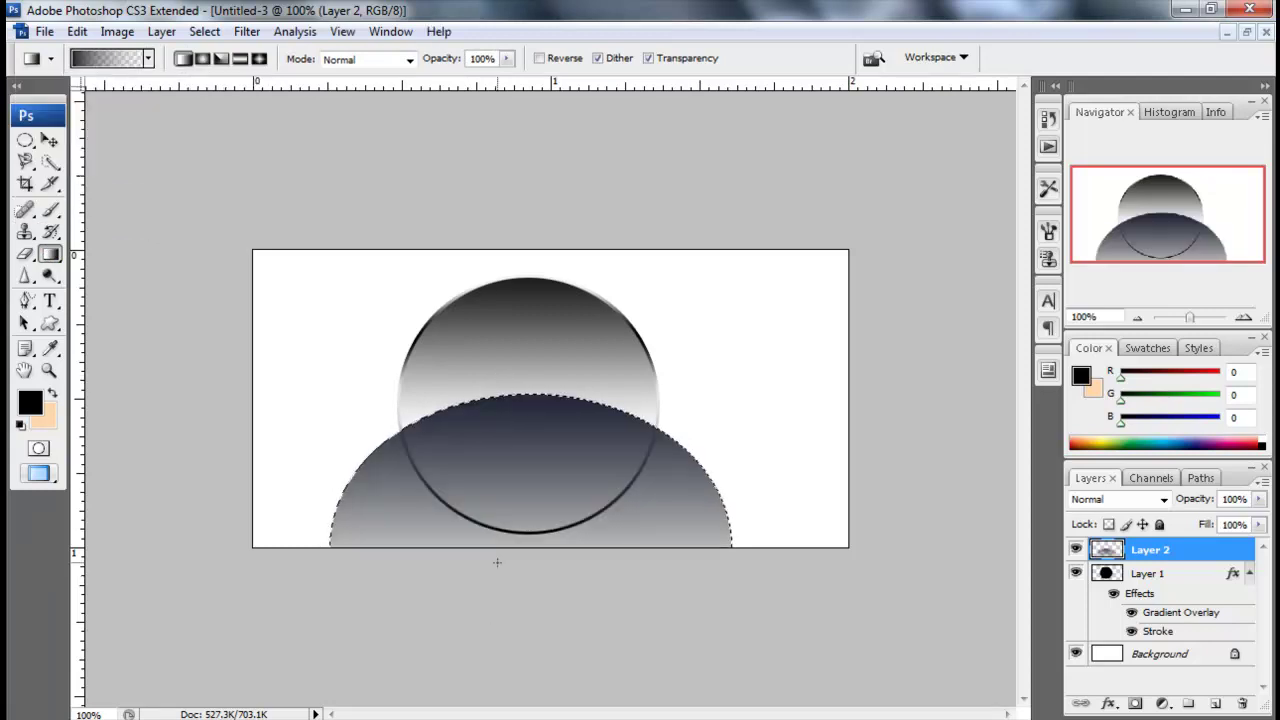
key(m)
key(ctrl+d)
click(24, 164)
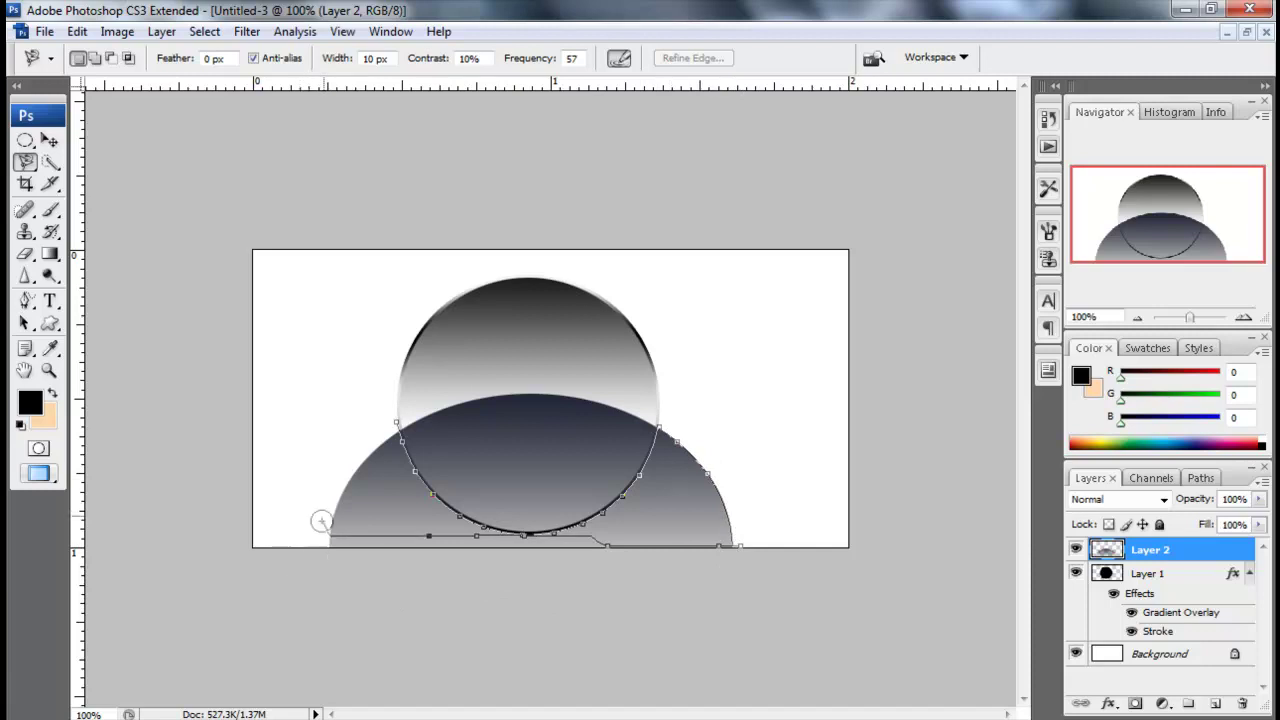
Close the lasso outline and delete the dark gradient outside the circle
click(396, 420)
key(Delete)
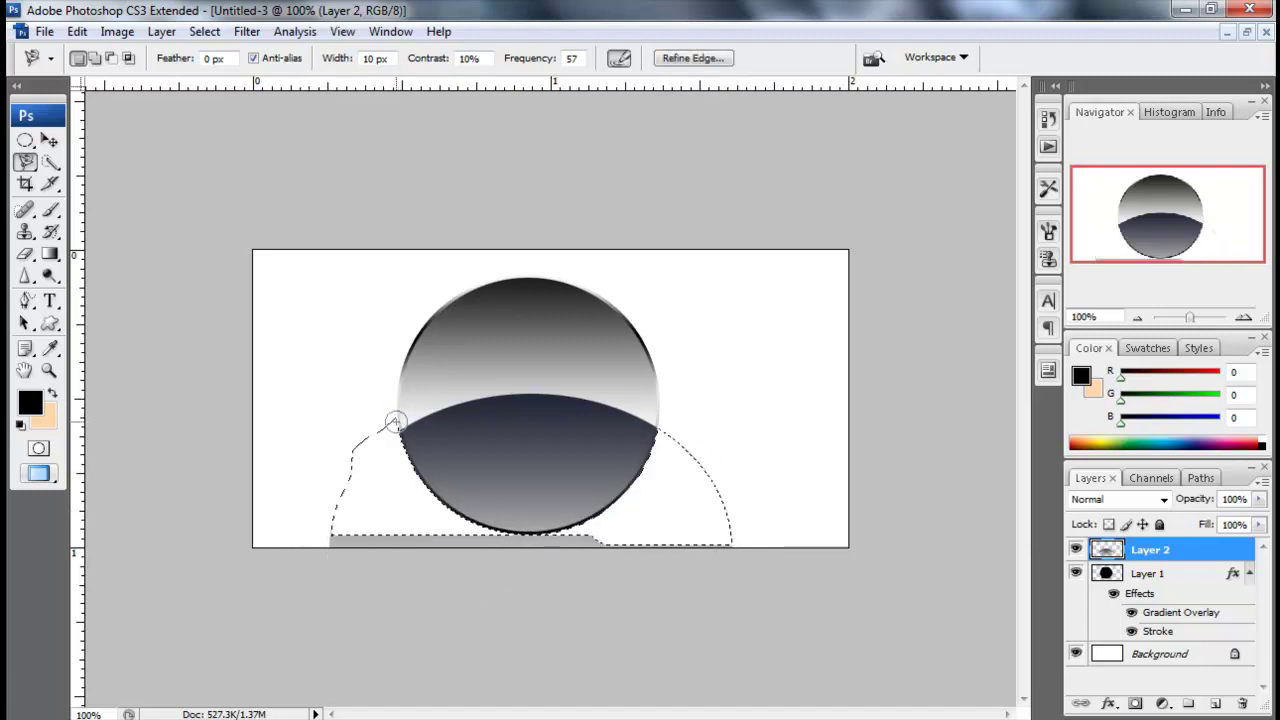
key(m)
key(ctrl+d)
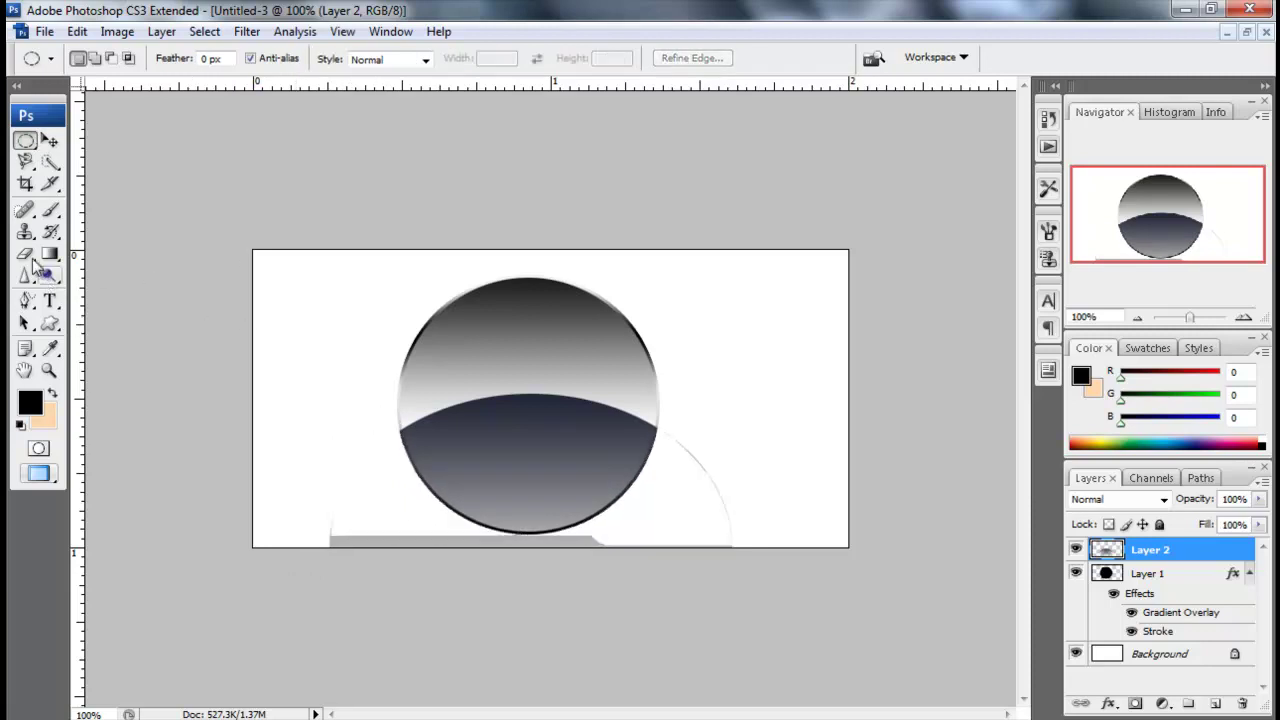
Erase the leftover grey strips along the bottom edge and right of the circle
click(25, 254)
drag(330, 548, 343, 503)
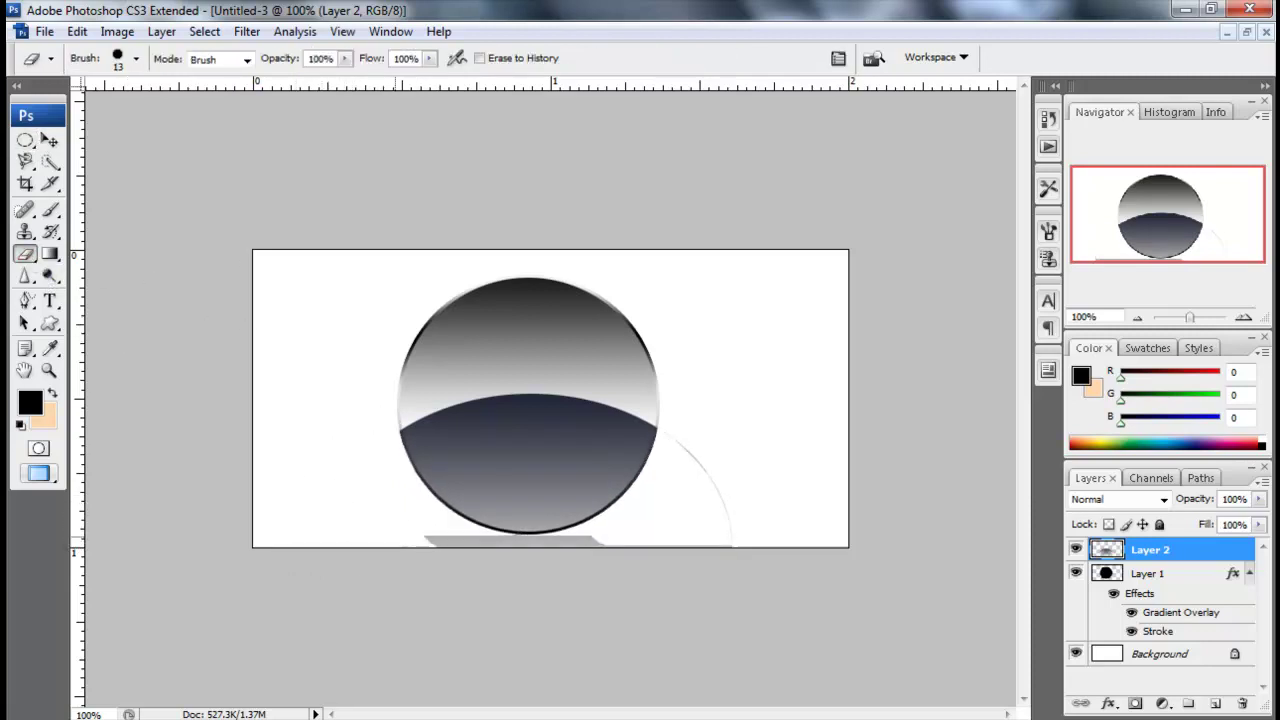
drag(424, 541, 455, 540)
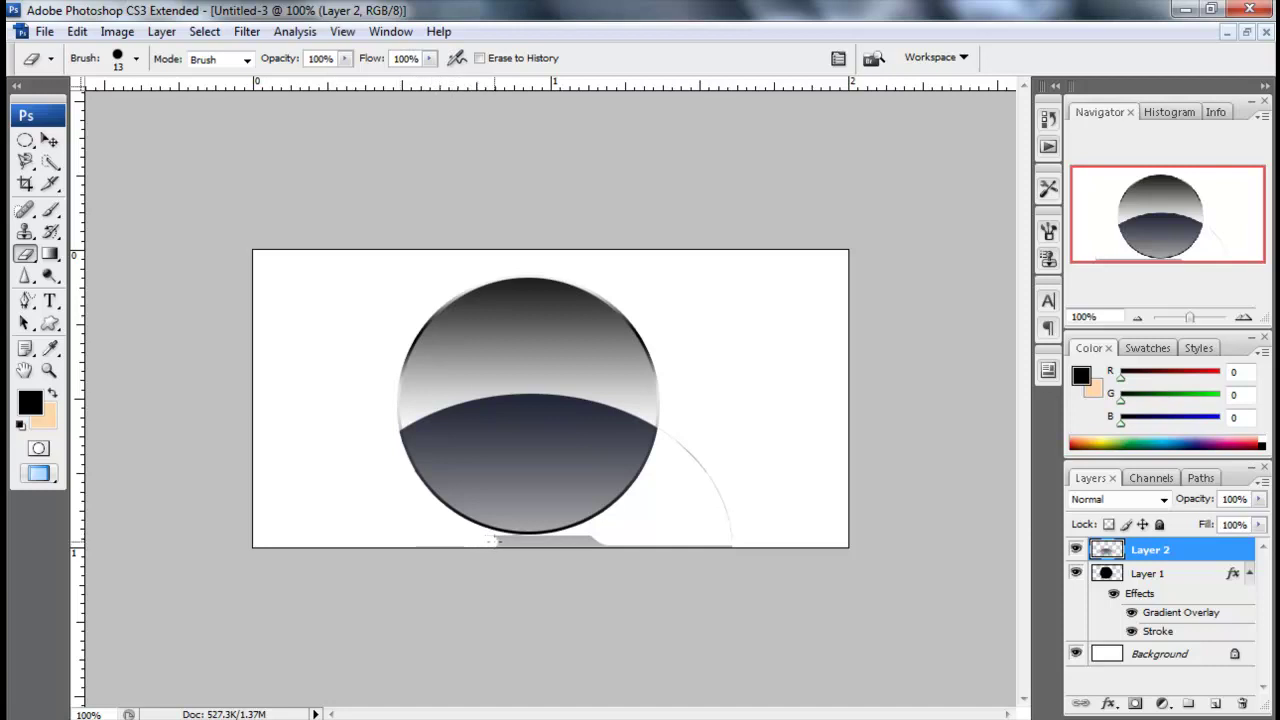
mouse_move(533, 541)
mouse_down()
mouse_move(626, 545)
mouse_move(587, 546)
mouse_up()
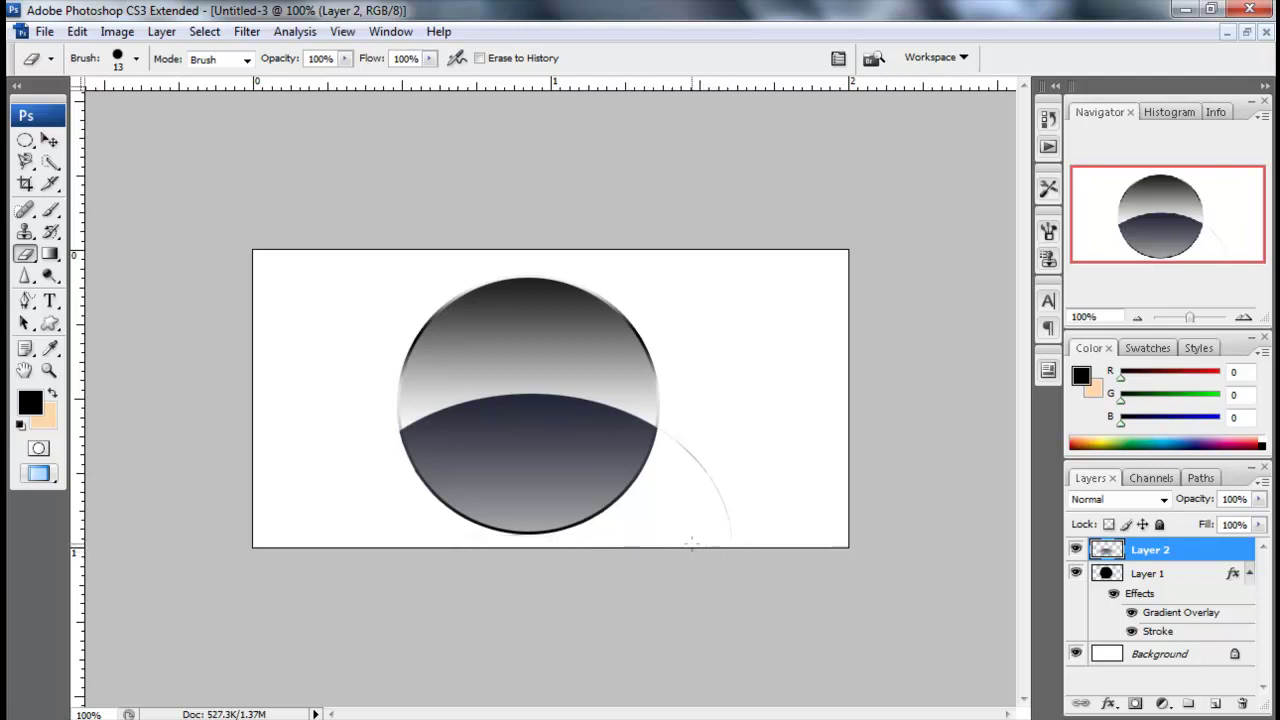
drag(704, 482, 676, 446)
click(24, 141)
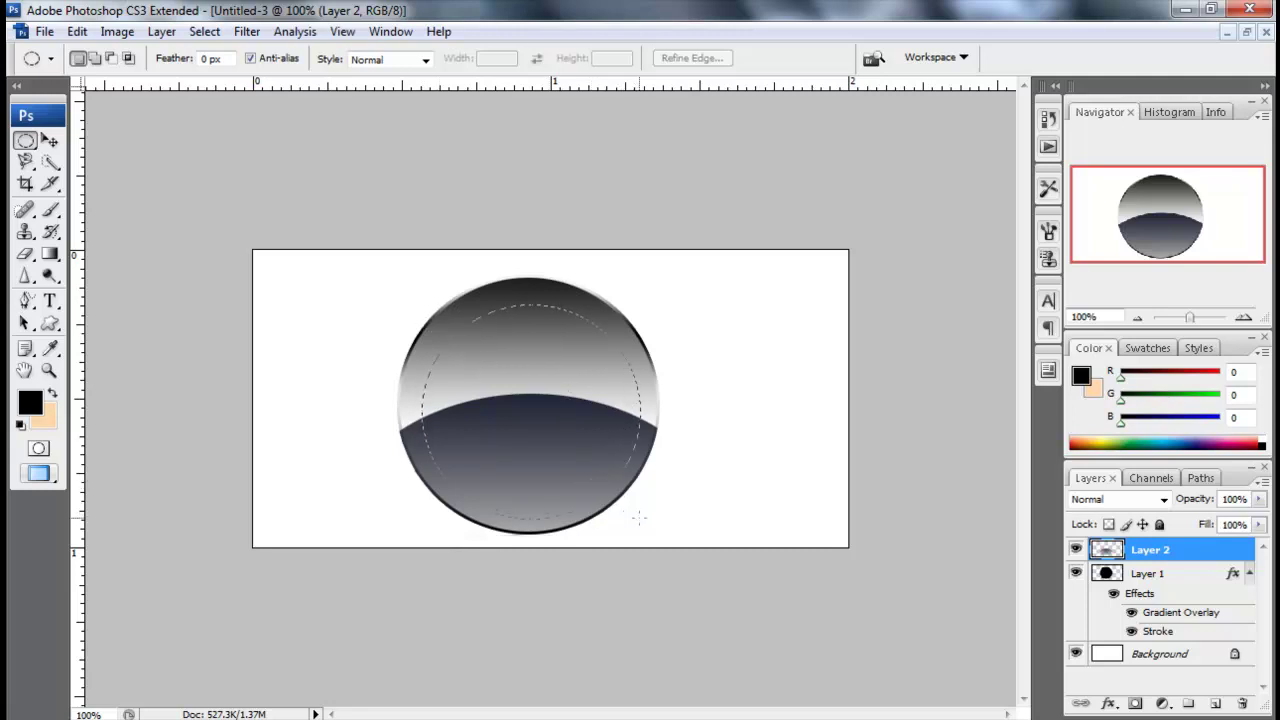
Select a circle inside the metallic rim and fill it green
drag(632, 513, 637, 515)
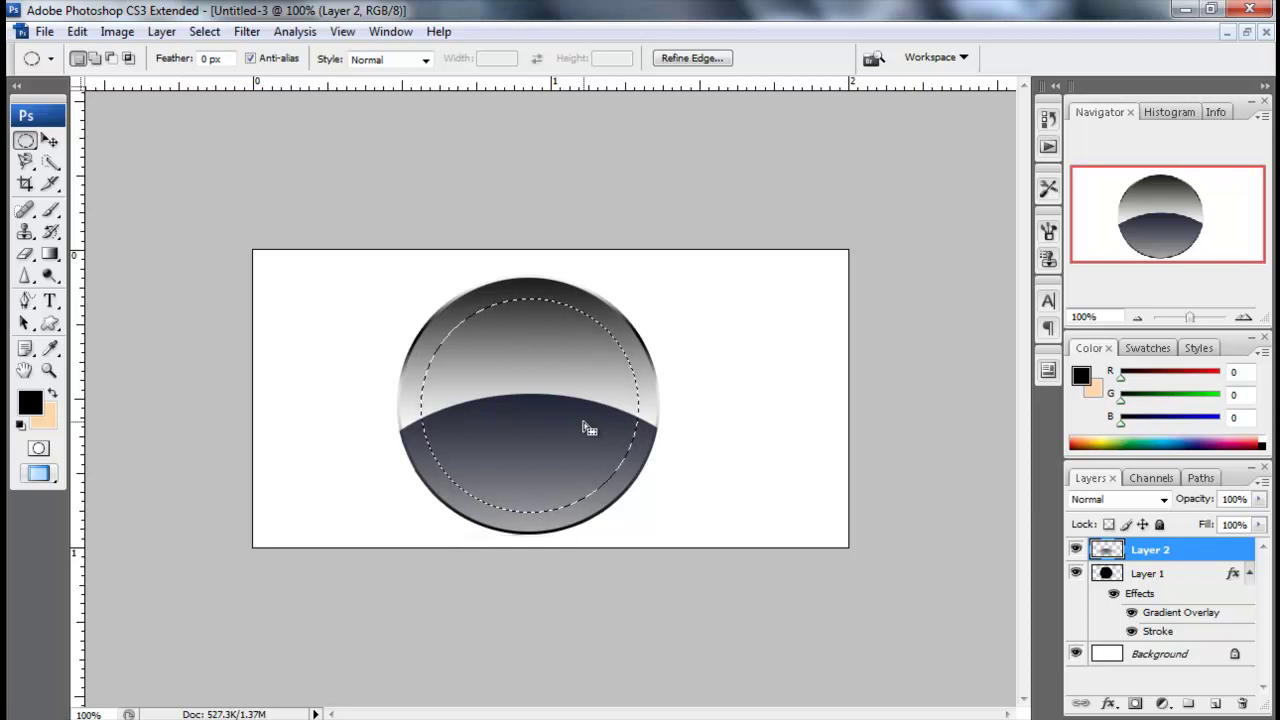
click(582, 421)
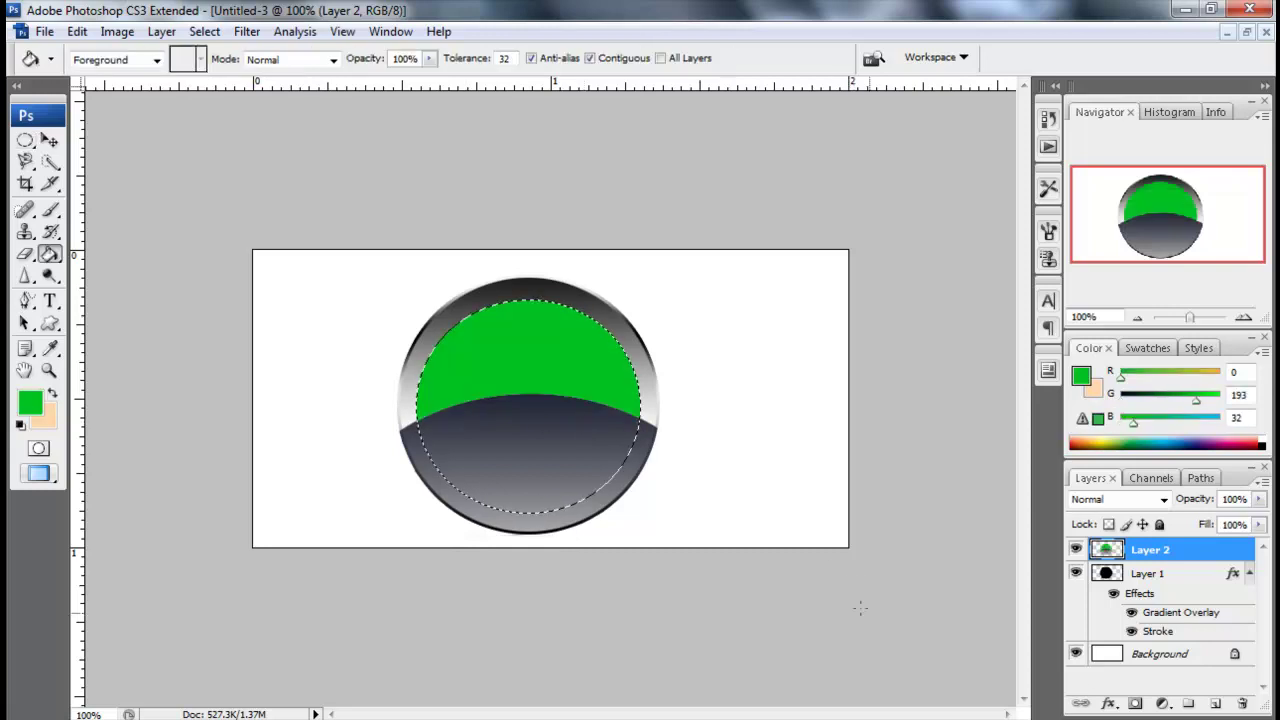
click(517, 401)
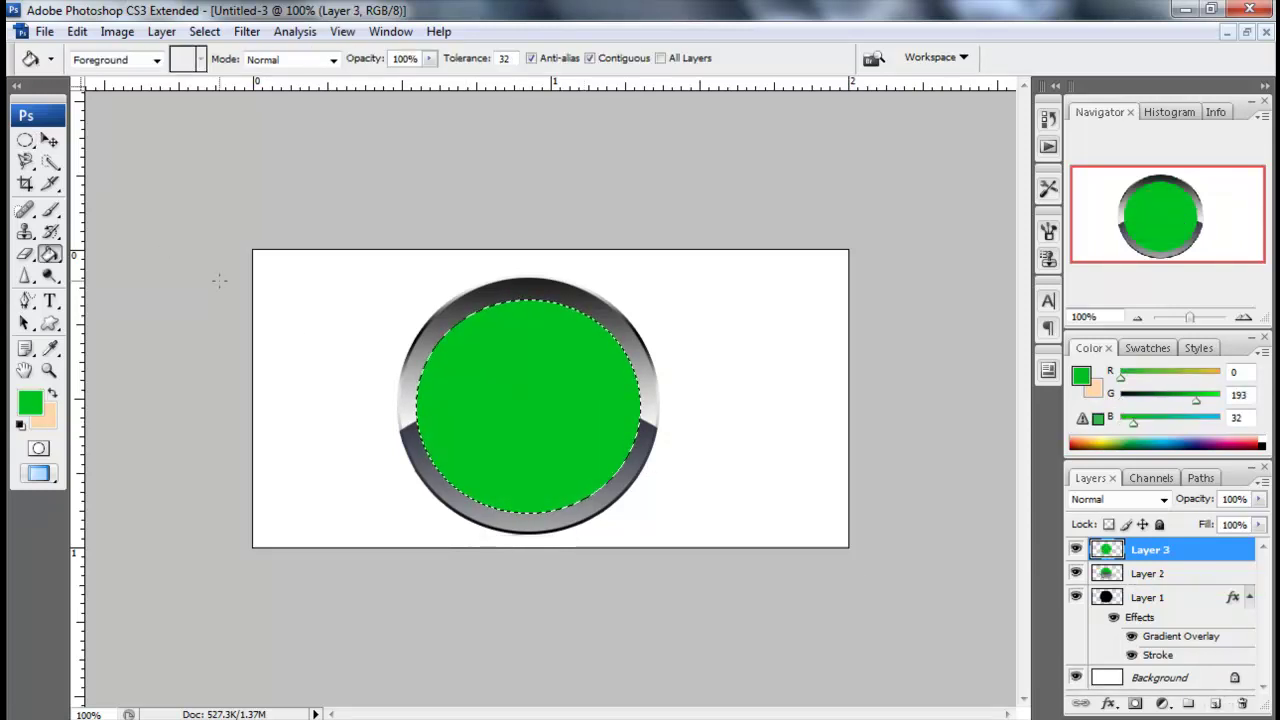
key(shift+m)
click(318, 278)
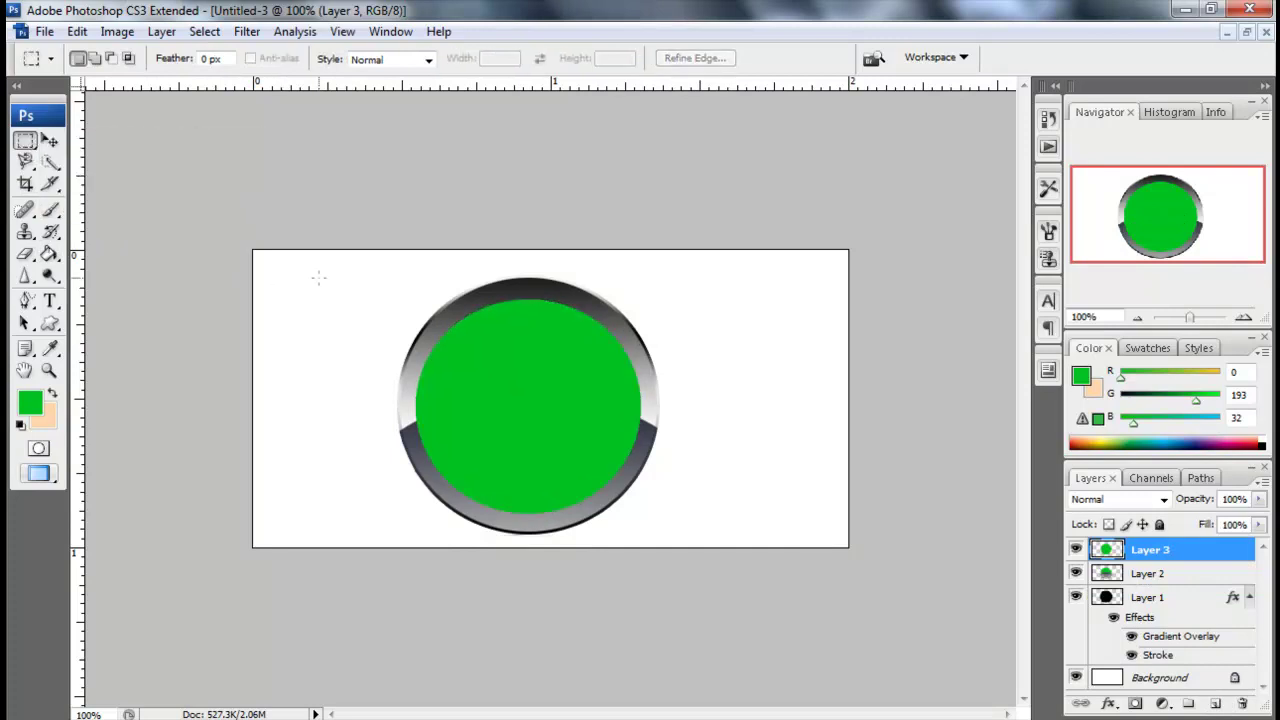
Add an Inner Shadow with distance 0 to the green disc on Layer 3
right_click(1175, 551)
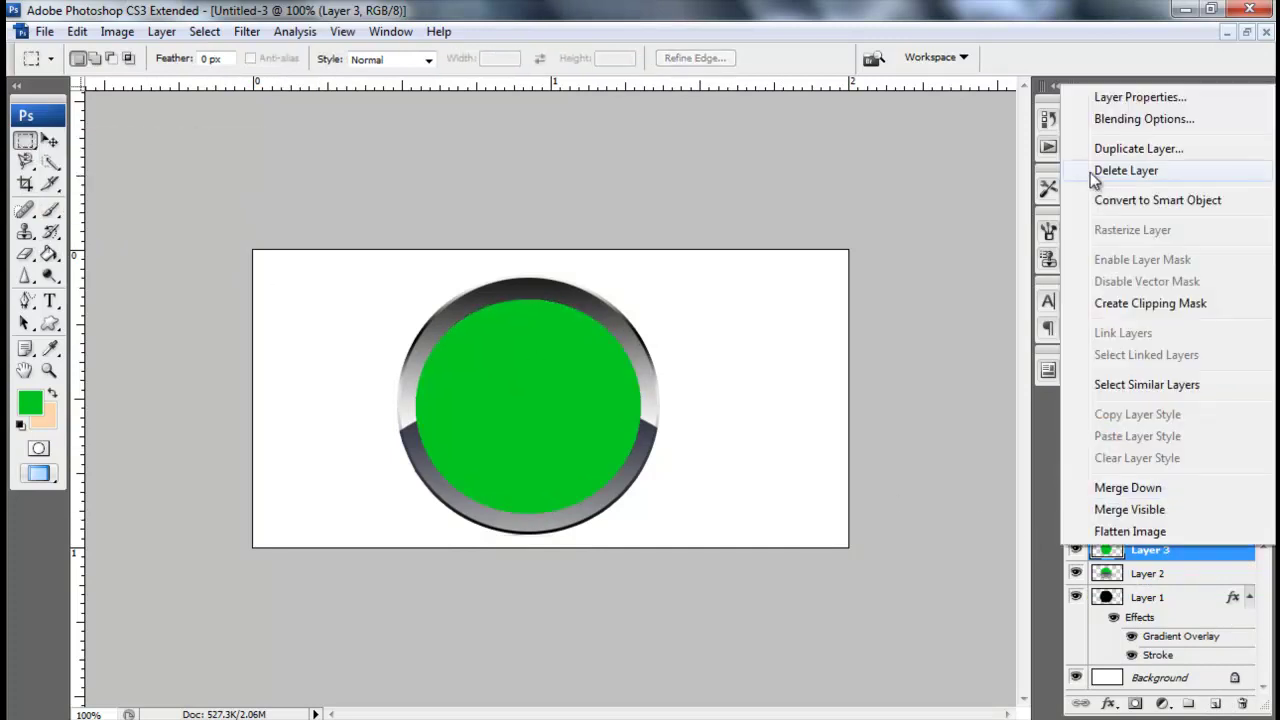
click(1110, 121)
click(624, 279)
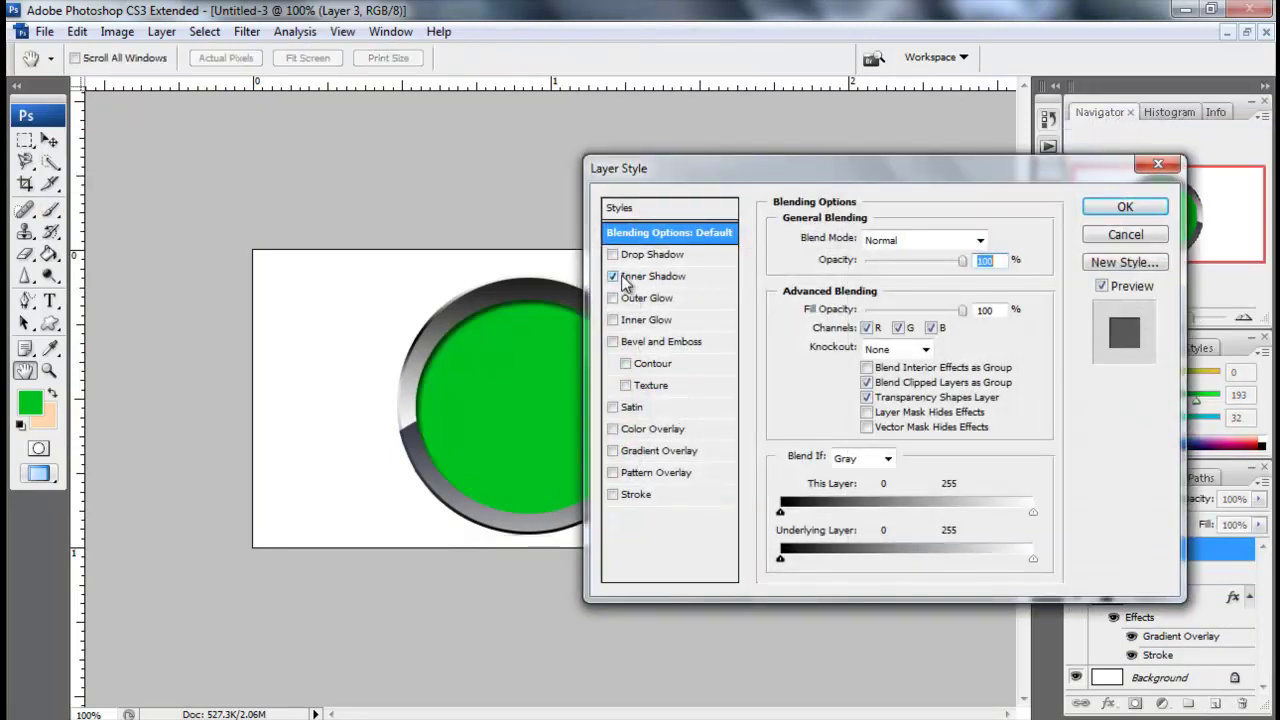
click(630, 280)
drag(845, 322, 836, 322)
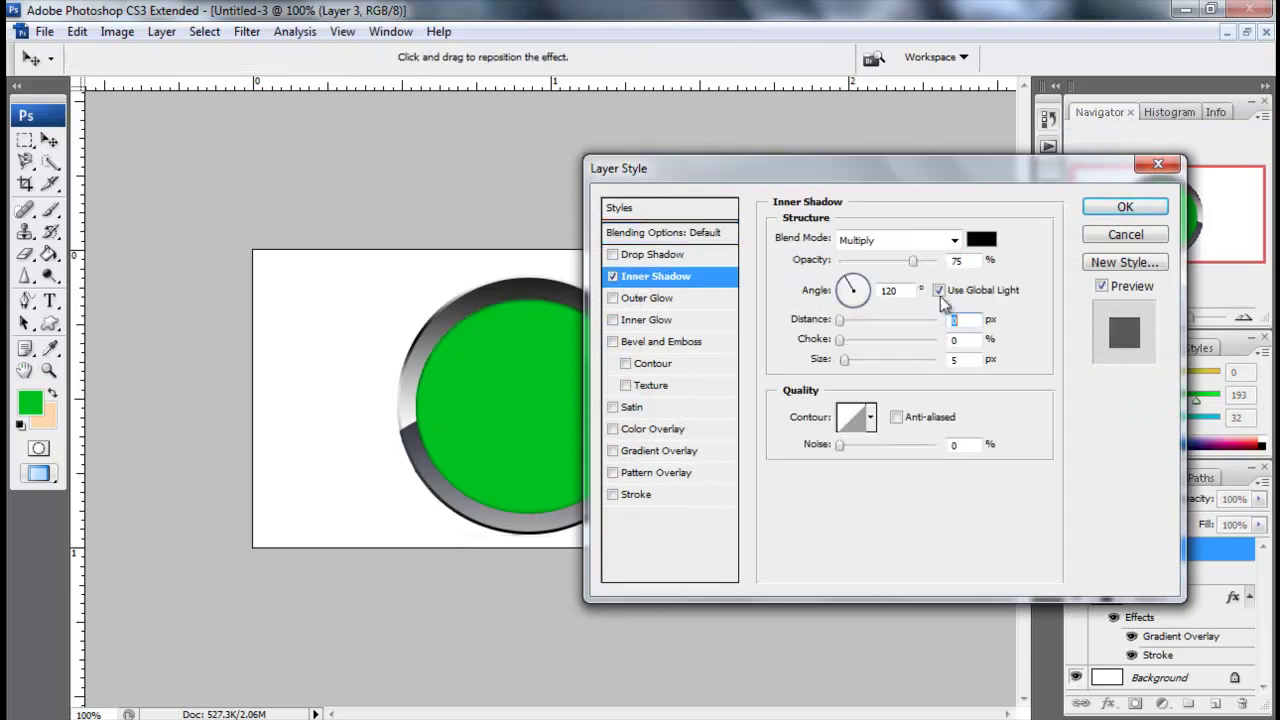
double_click(976, 361)
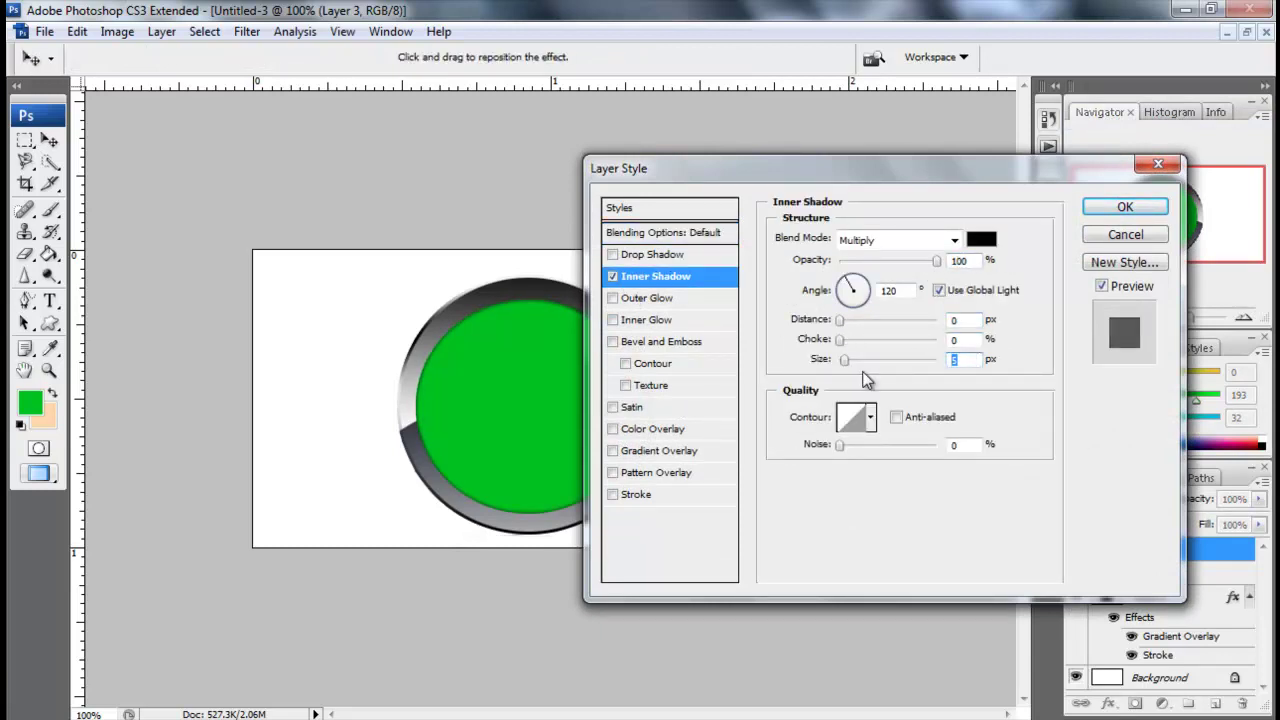
key(Return)
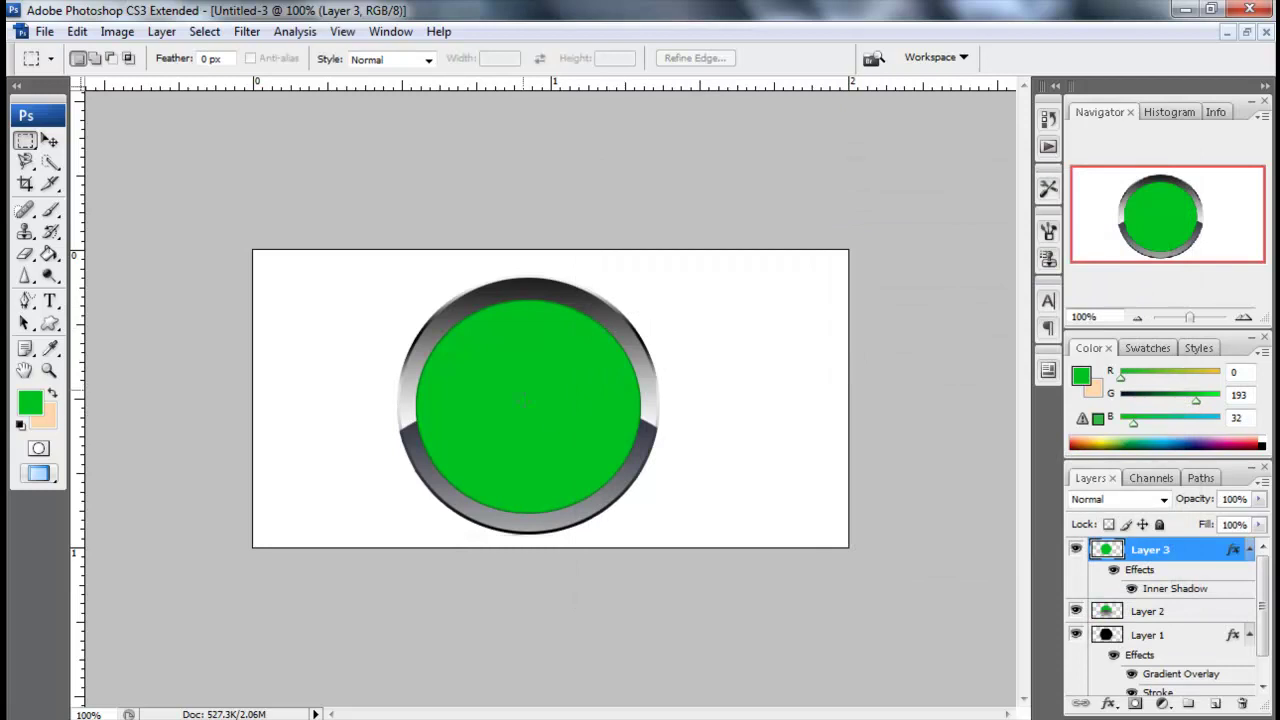
Select an ellipse over the button's lower half and add a new Layer 4
right_click(25, 141)
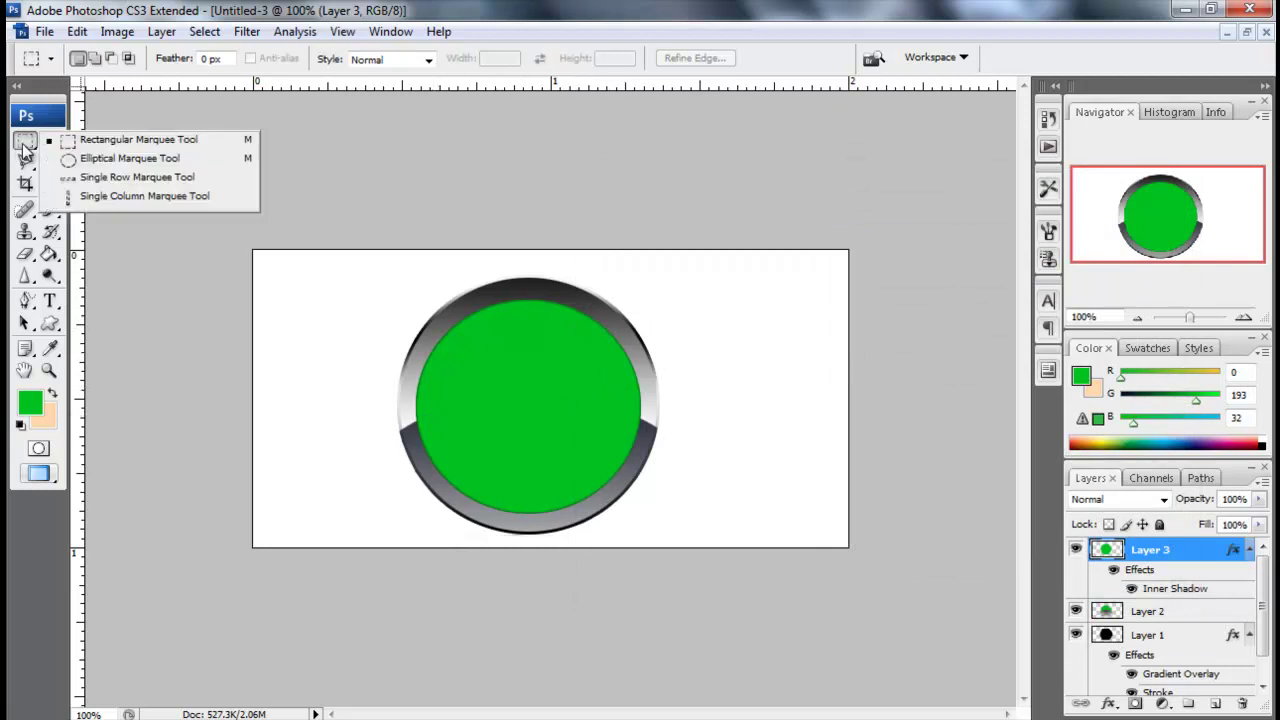
click(100, 146)
drag(642, 543, 684, 580)
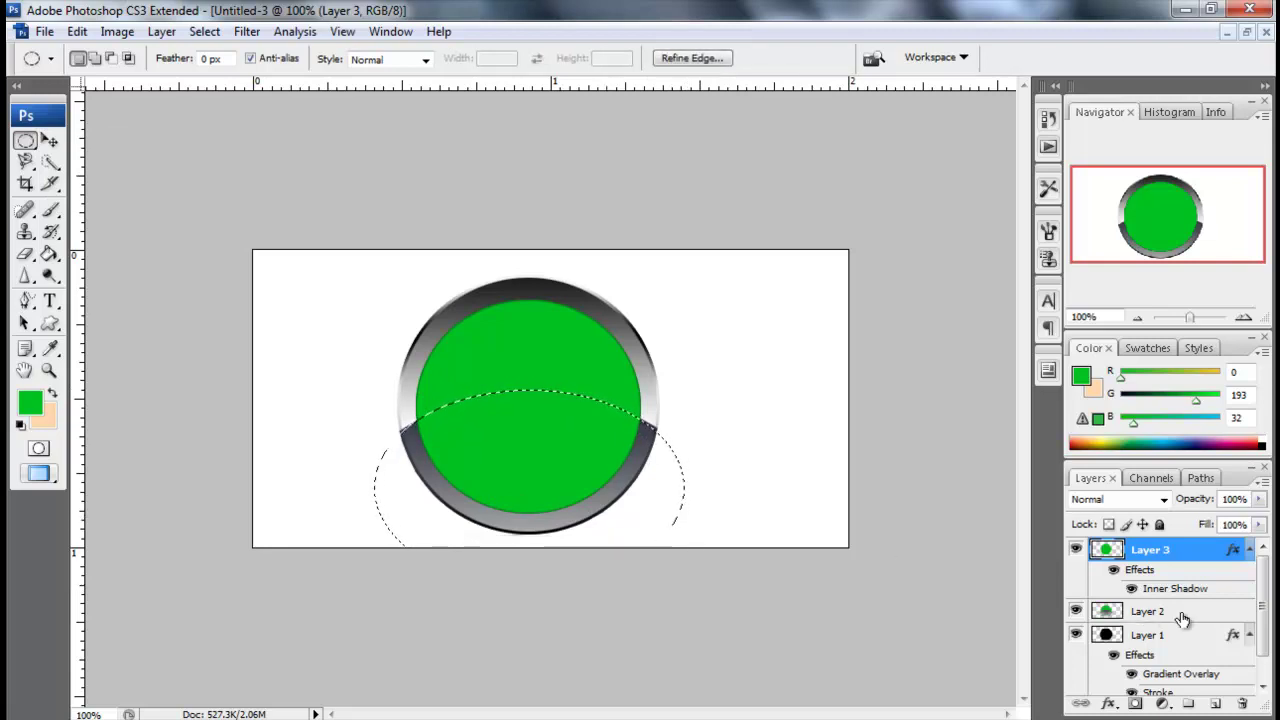
click(1215, 703)
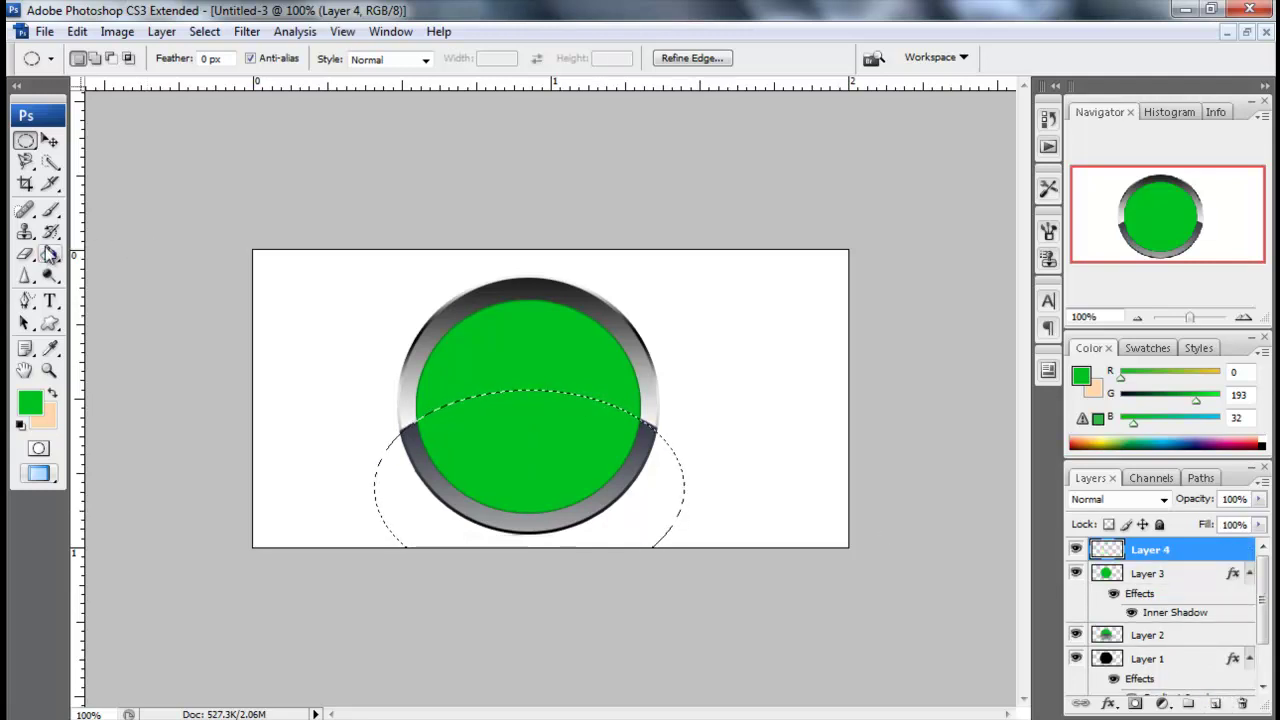
Fill the ellipse with a green-to-transparent gradient, saved as a preset
drag(50, 256, 120, 251)
click(90, 59)
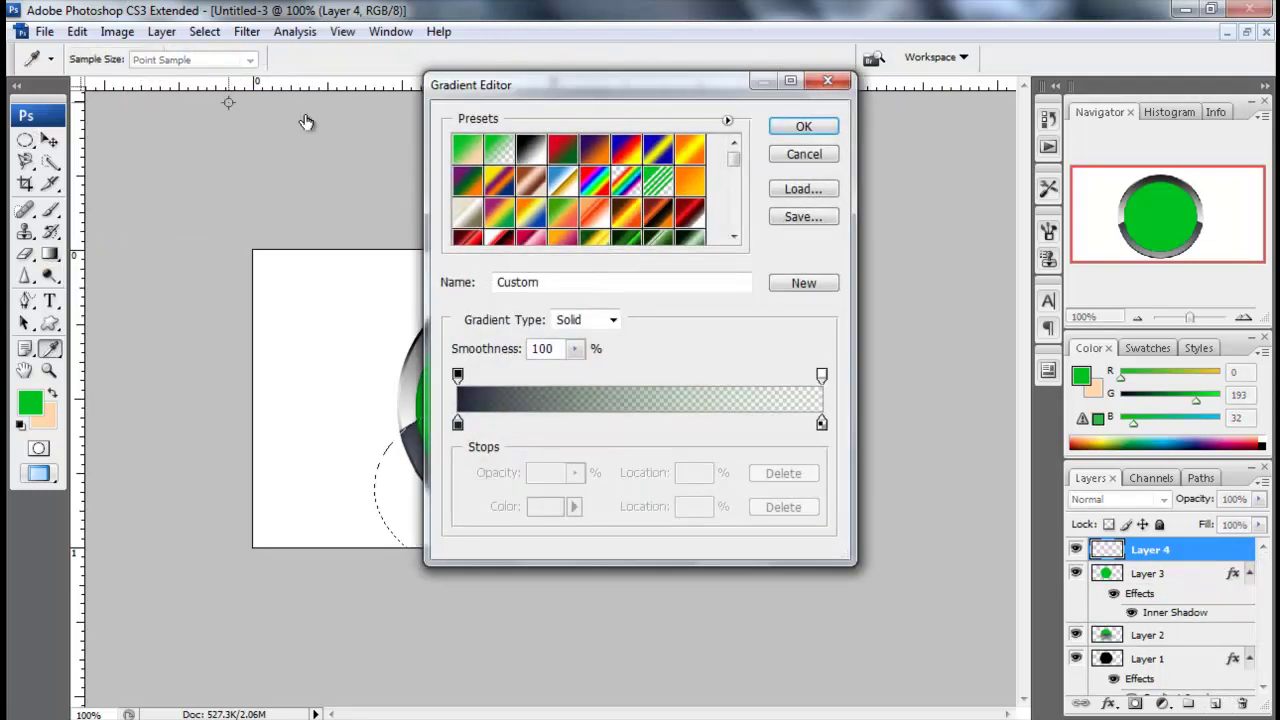
scroll(660, 235, down, 2)
scroll(656, 236, down, 2)
scroll(652, 237, down, 2)
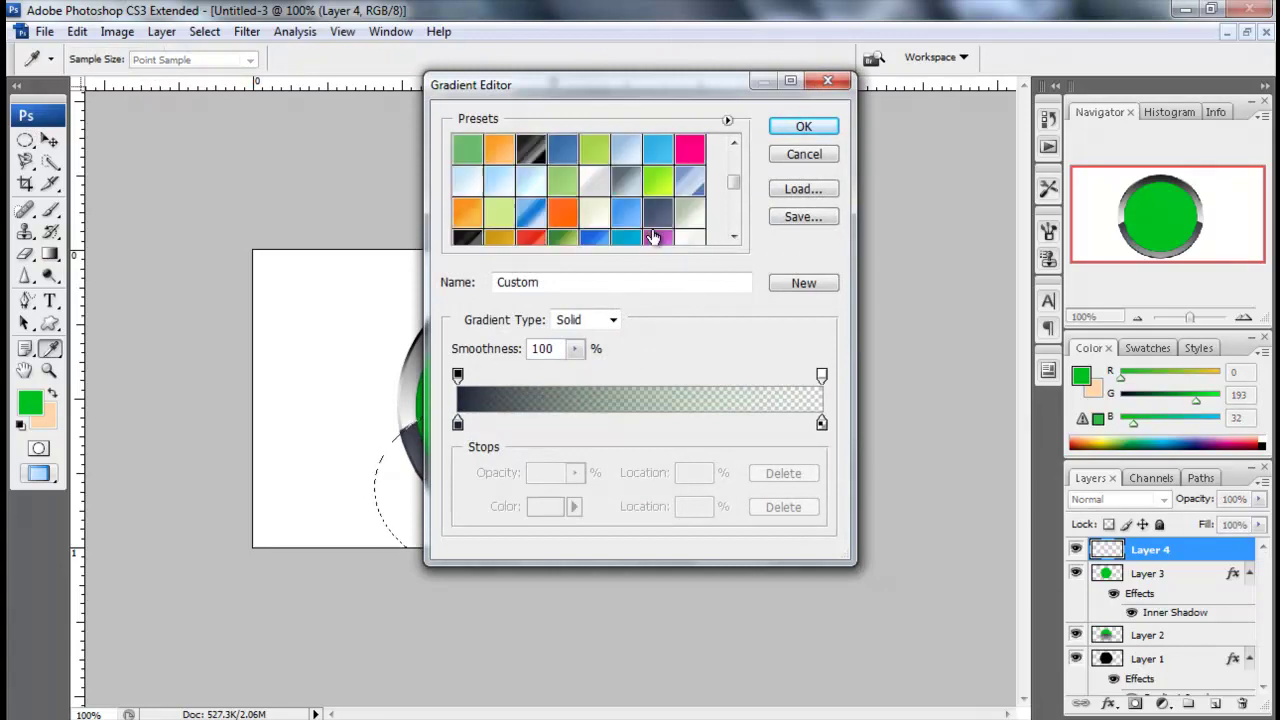
scroll(652, 237, down, 2)
click(734, 236)
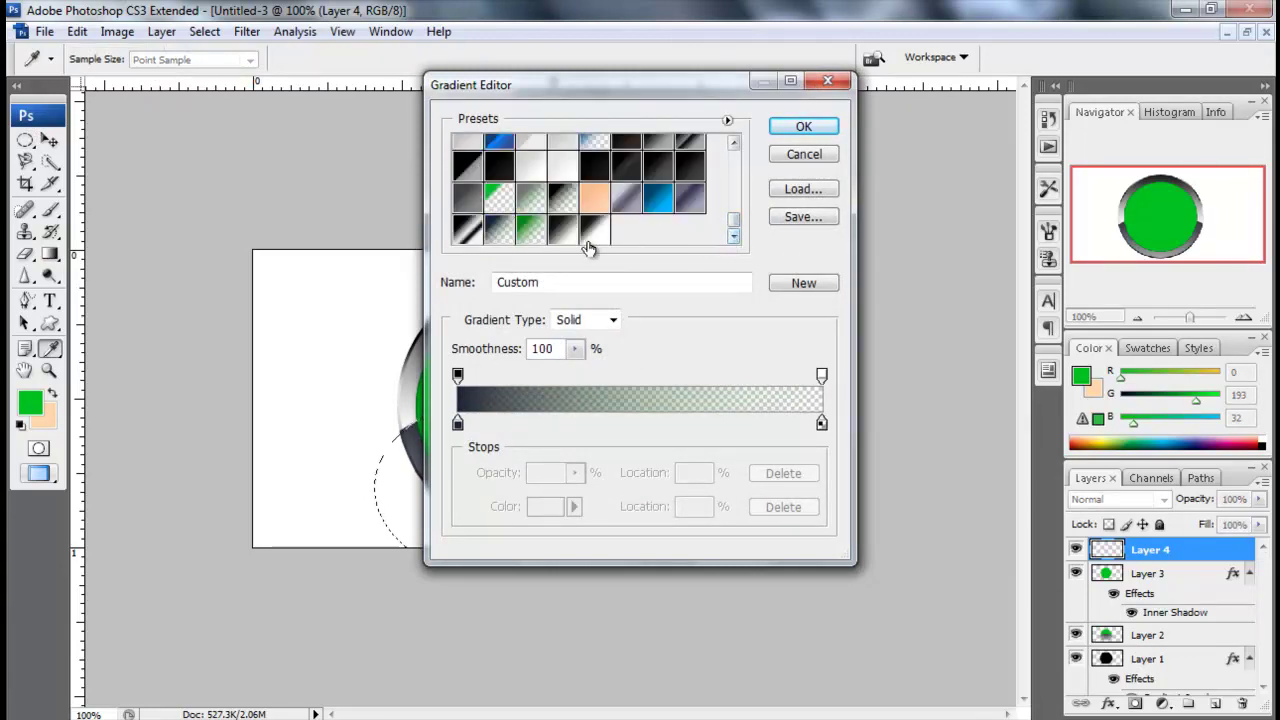
click(531, 231)
click(626, 231)
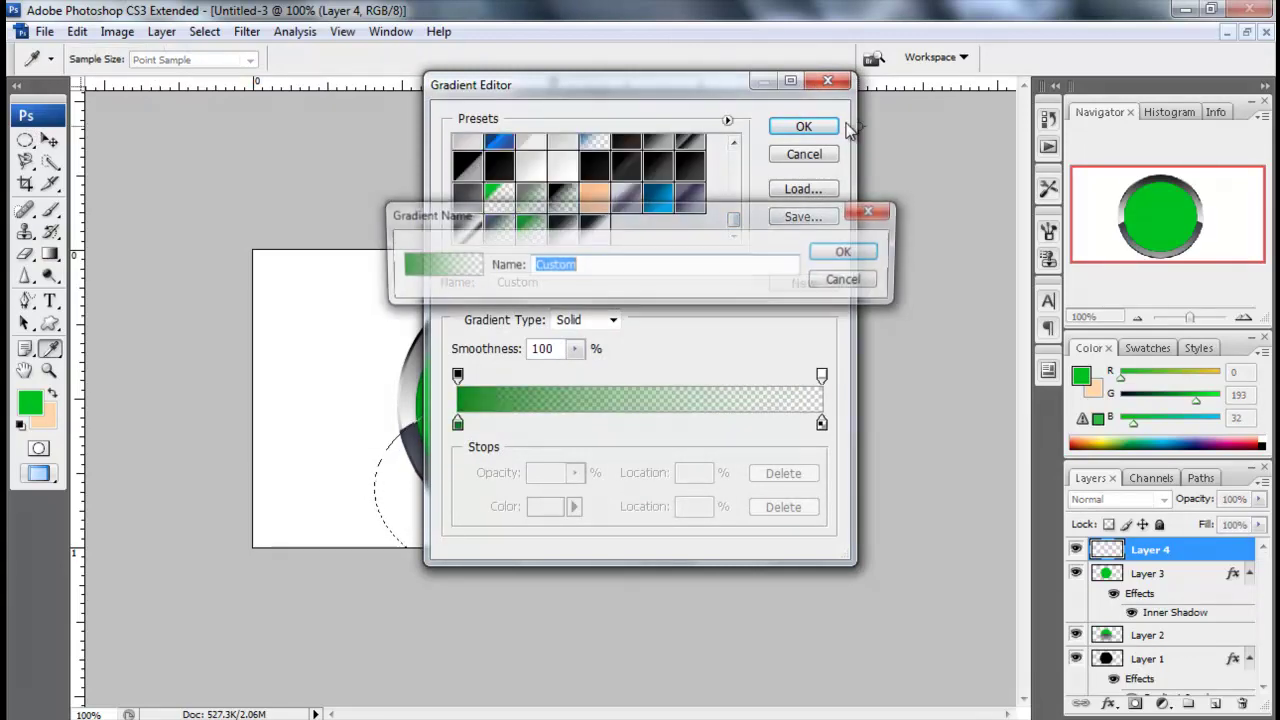
click(846, 254)
click(804, 126)
drag(505, 400, 505, 532)
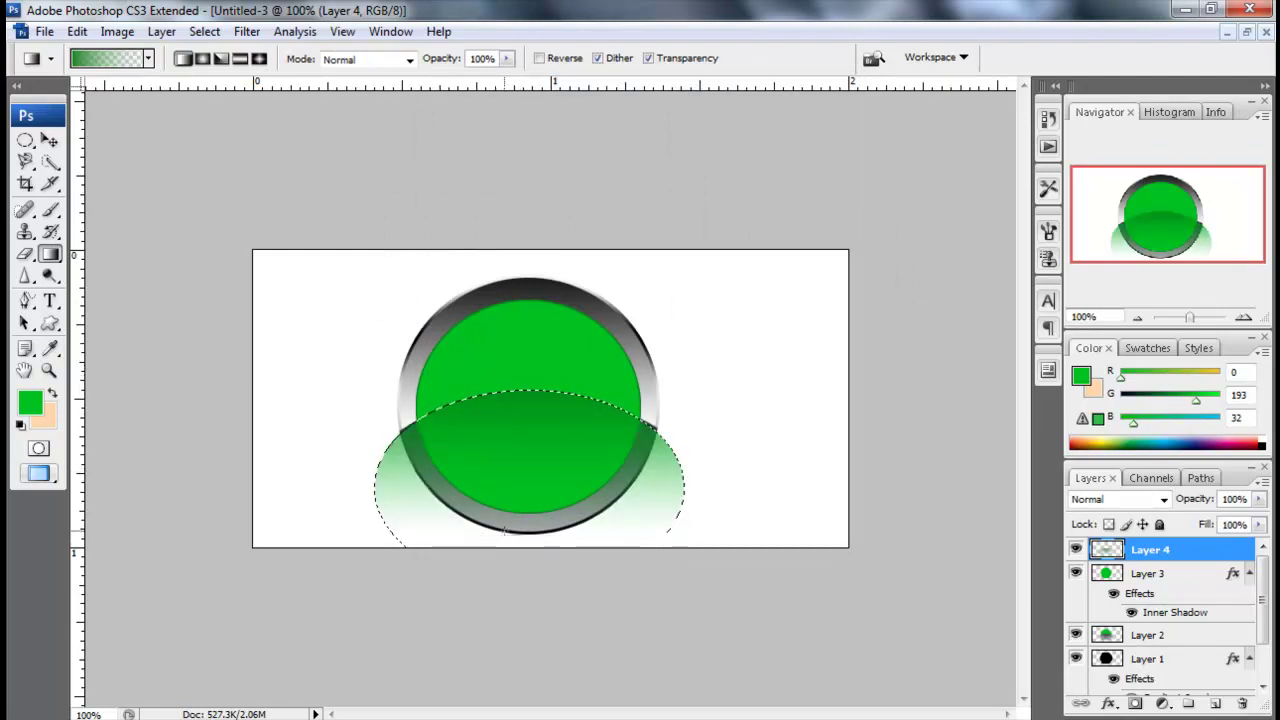
Trace the lower rim with the Magnetic Lasso and delete the green fade outside the button
click(25, 140)
key(ctrl+d)
key(l)
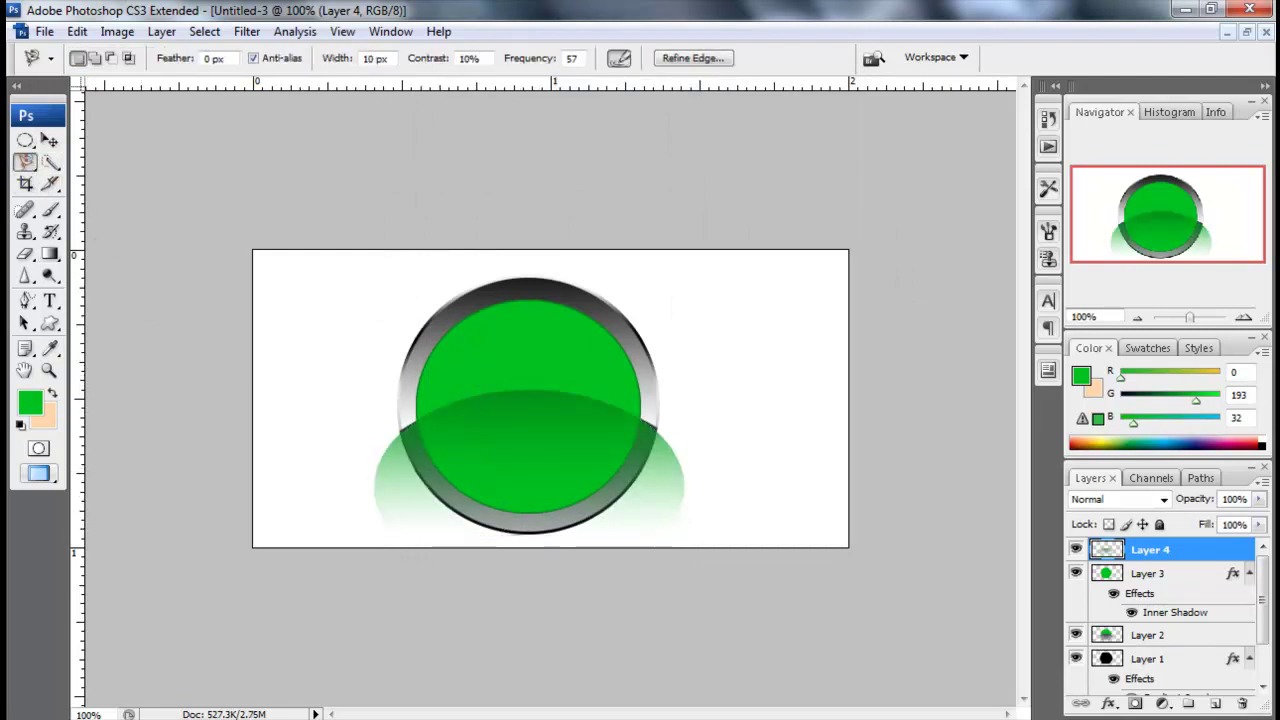
mouse_move(410, 470)
mouse_down()
mouse_move(451, 520)
mouse_move(509, 534)
mouse_move(566, 538)
mouse_move(606, 523)
mouse_move(571, 529)
mouse_move(630, 489)
mouse_up()
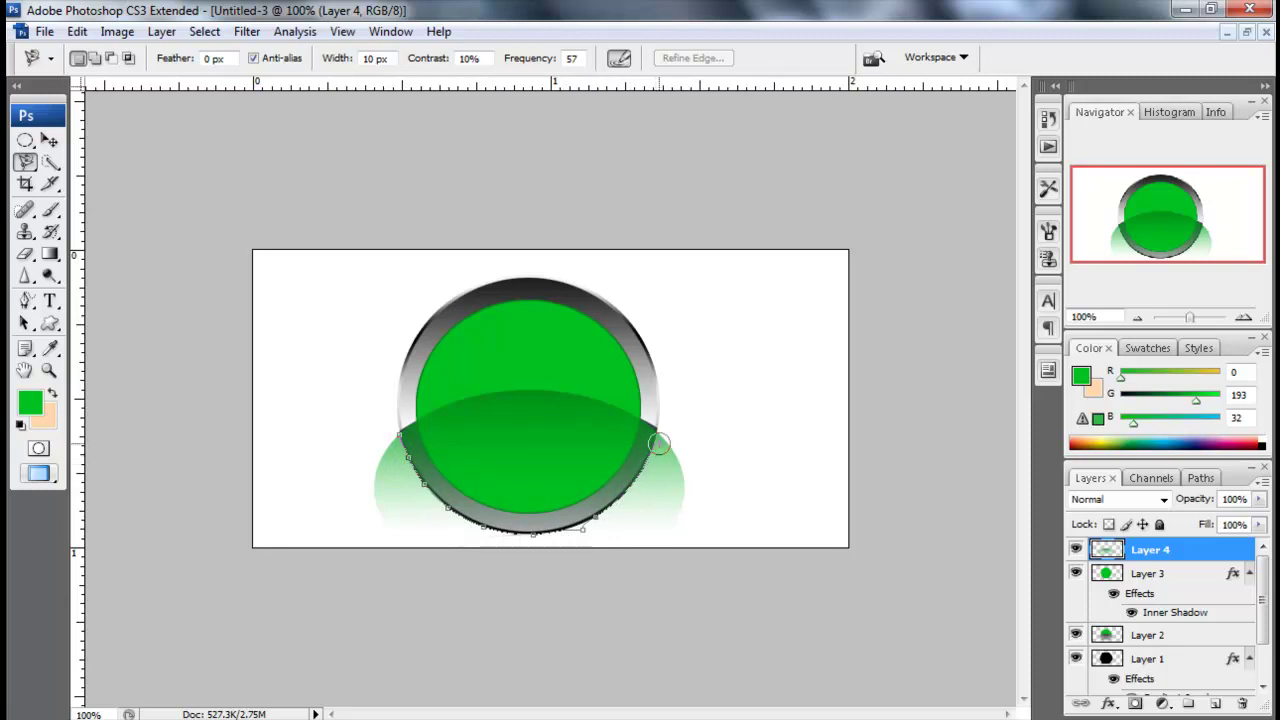
mouse_move(658, 443)
mouse_down()
mouse_move(700, 523)
mouse_move(574, 571)
mouse_move(425, 595)
mouse_move(334, 457)
mouse_move(405, 425)
mouse_up()
click(402, 431)
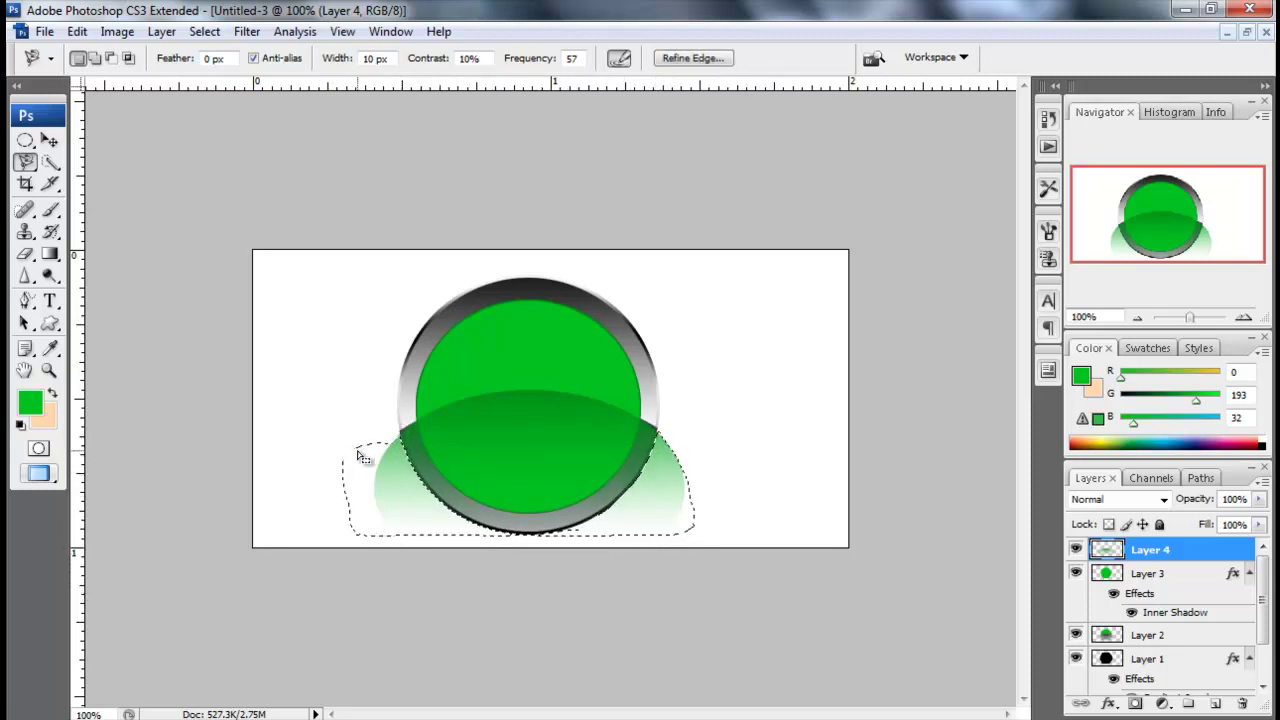
key(Delete)
key(ctrl+d)
key(m)
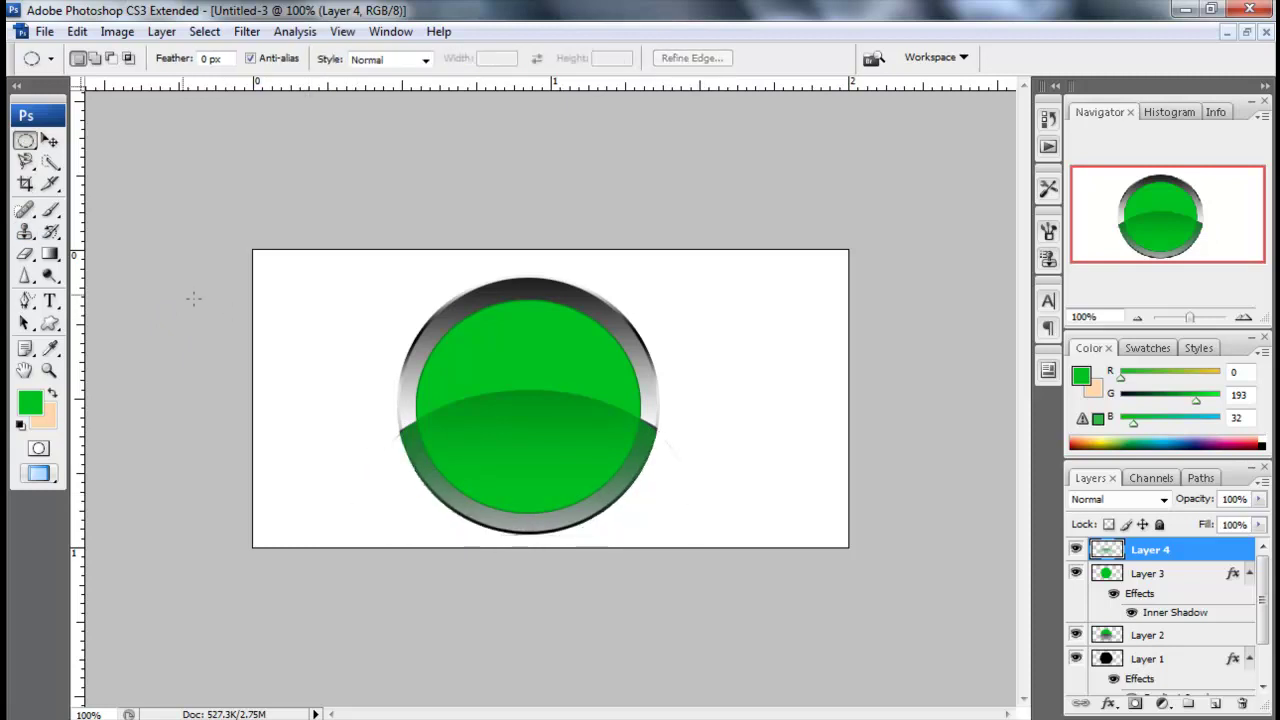
click(25, 254)
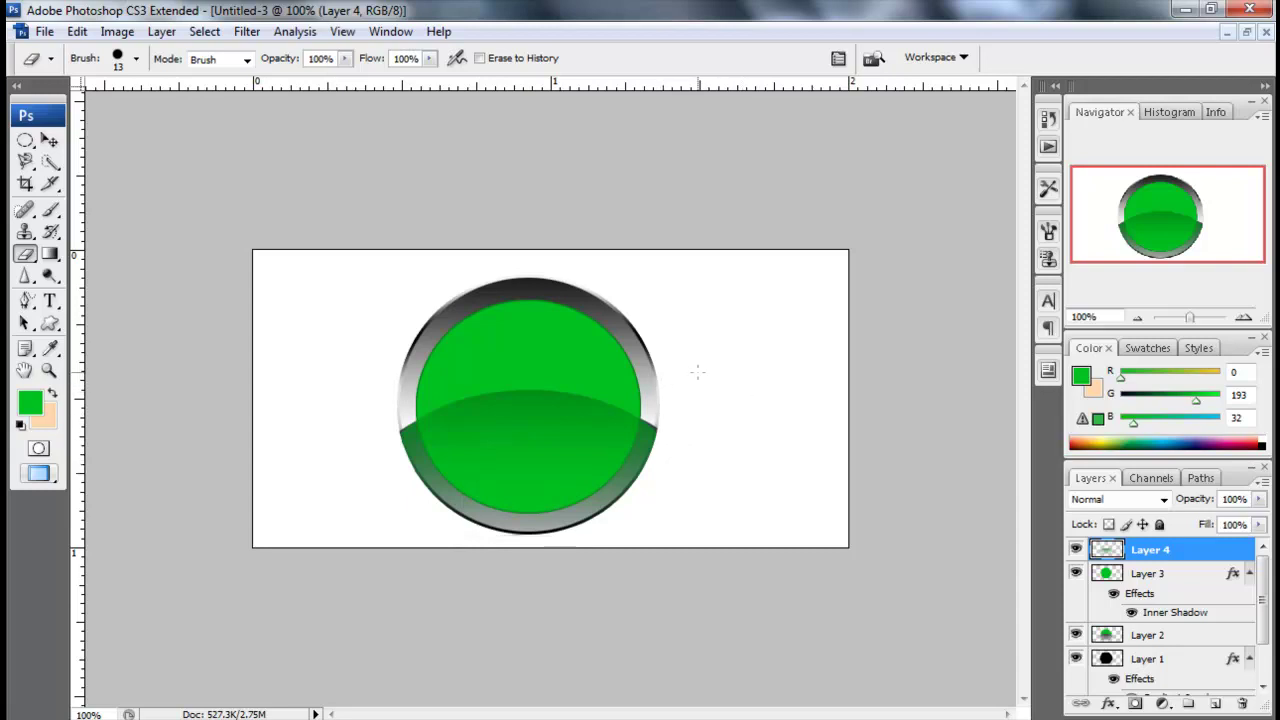
click(49, 140)
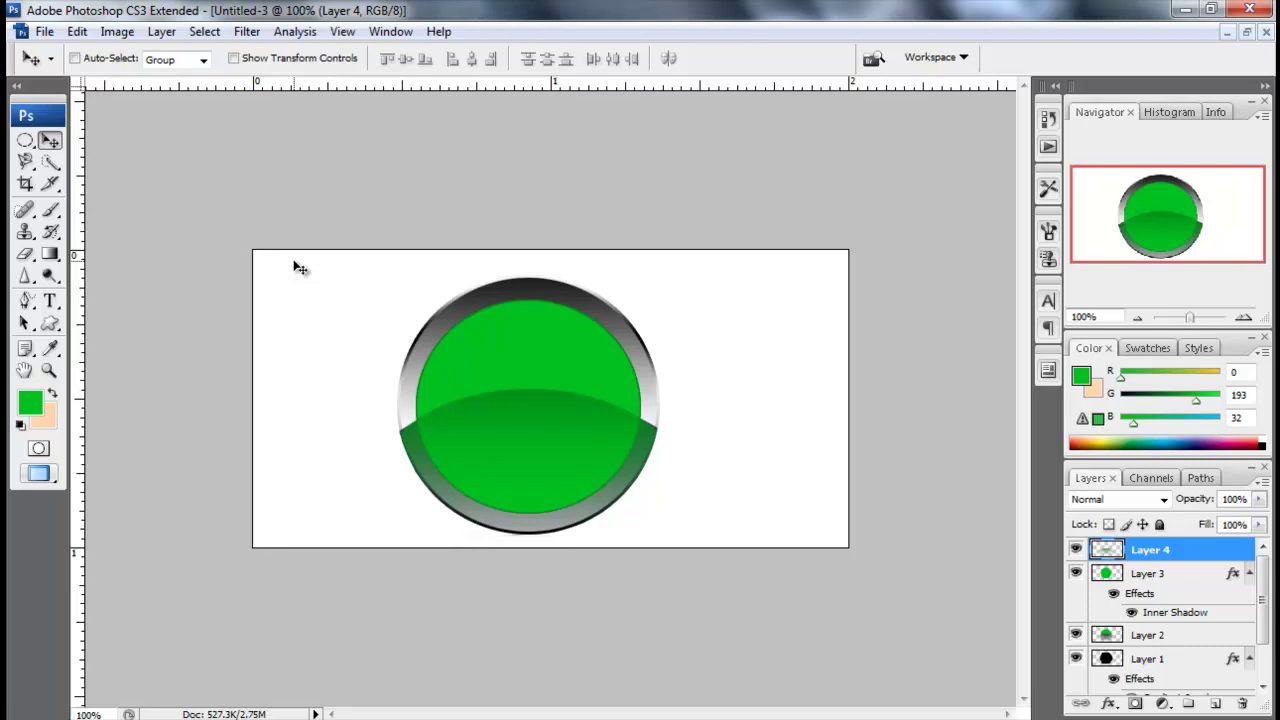
Draw a check mark custom shape and position it across the button
click(50, 323)
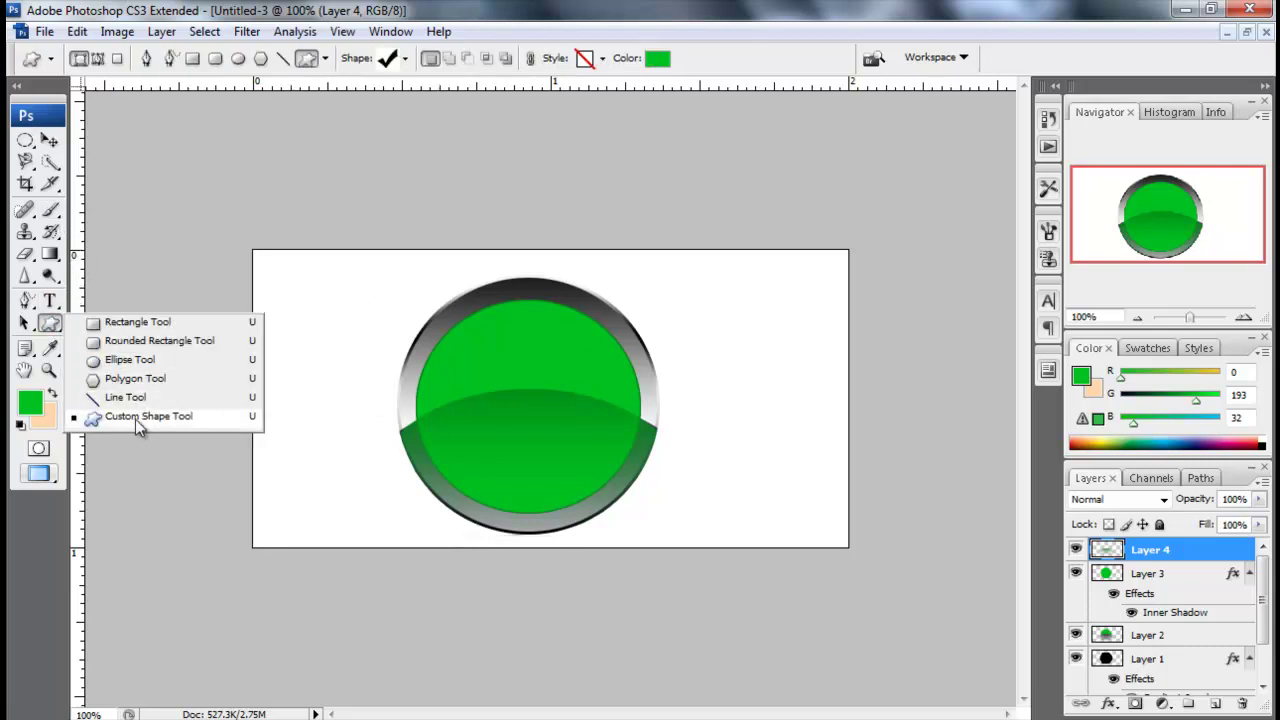
click(135, 419)
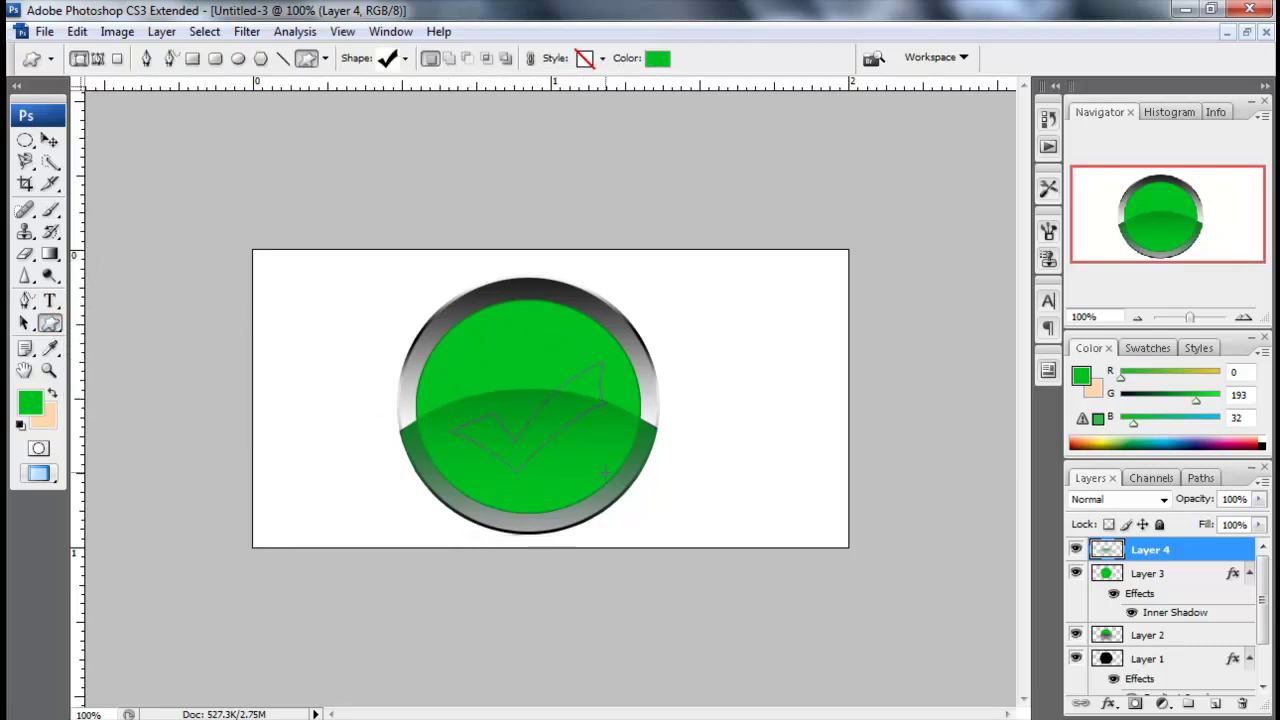
drag(630, 511, 640, 500)
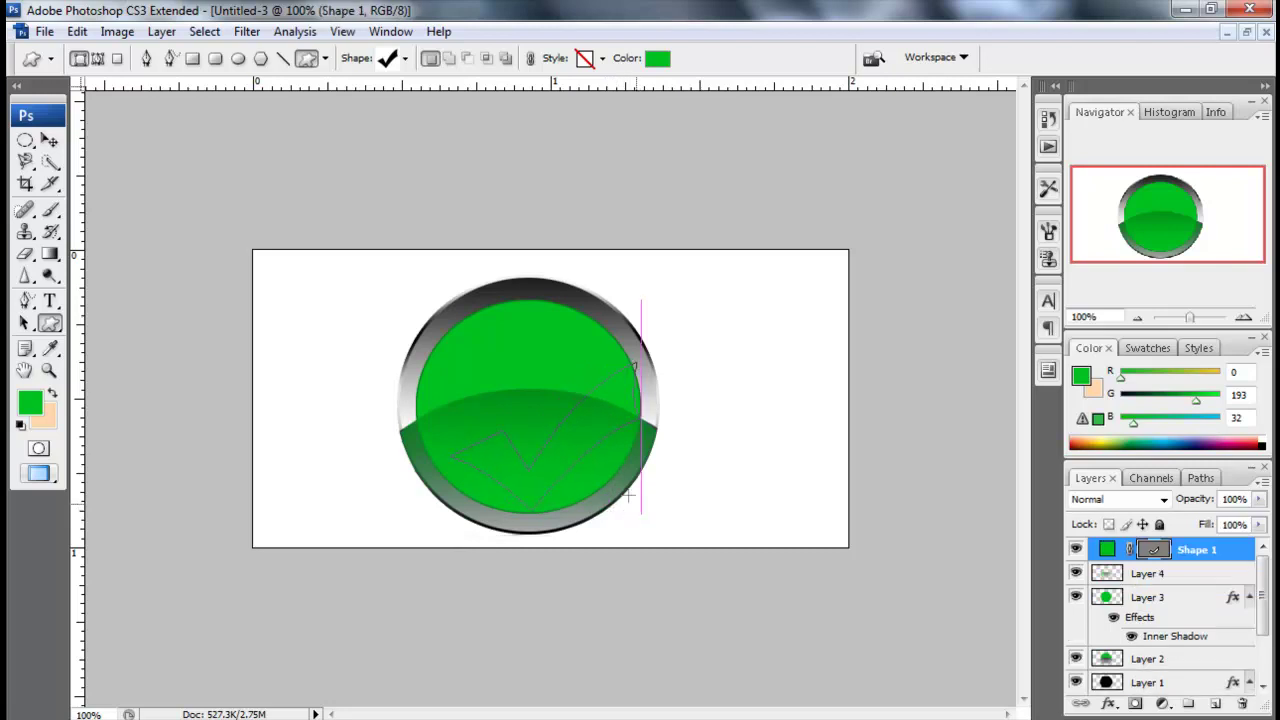
click(49, 140)
mouse_move(530, 439)
mouse_down()
mouse_move(559, 443)
mouse_move(545, 447)
mouse_up()
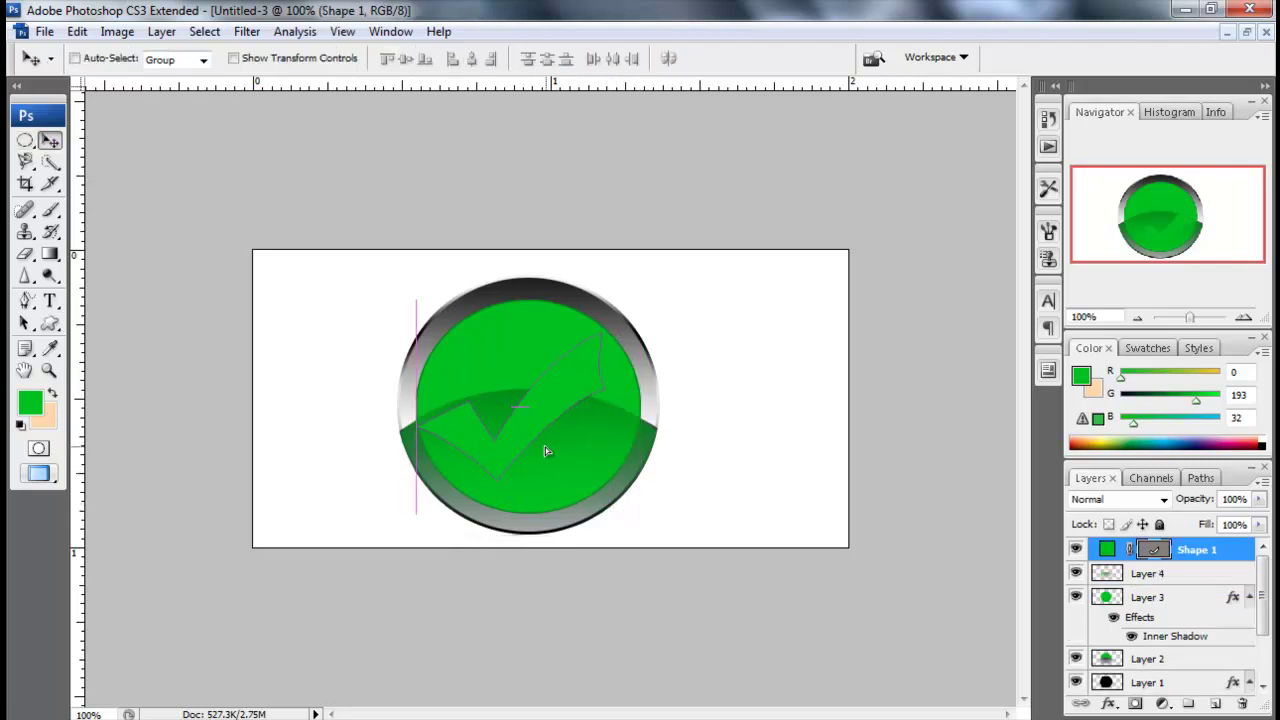
Make the check mark white and open its layer's blending options
double_click(1107, 550)
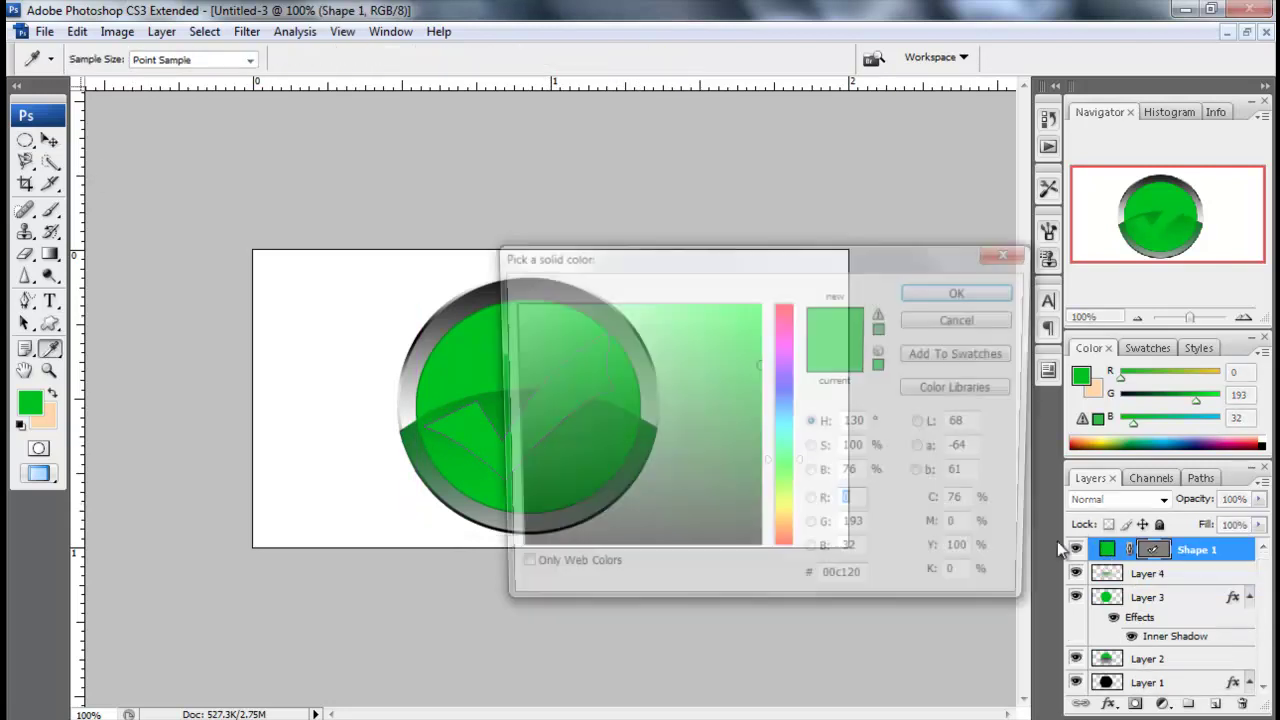
click(520, 310)
click(962, 290)
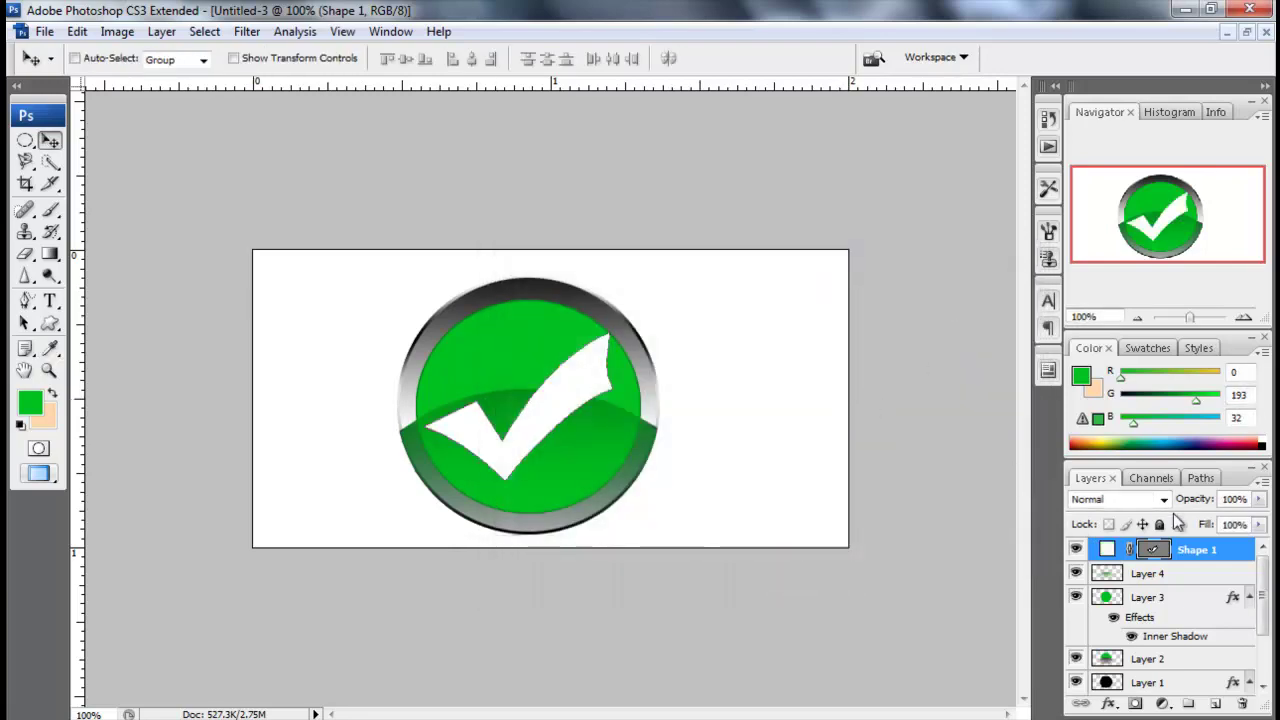
right_click(1191, 550)
click(1140, 120)
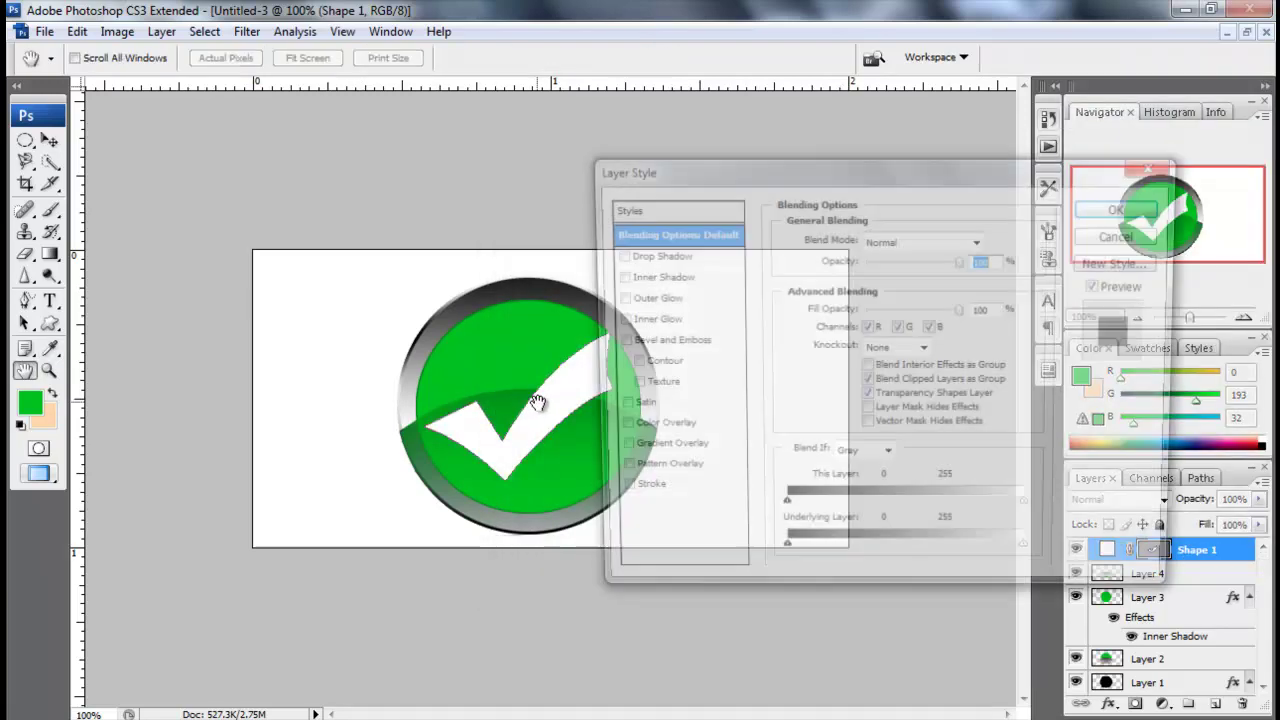
Give the check mark a Drop Shadow with 3 px distance, 100% opacity and 1 px size
click(622, 256)
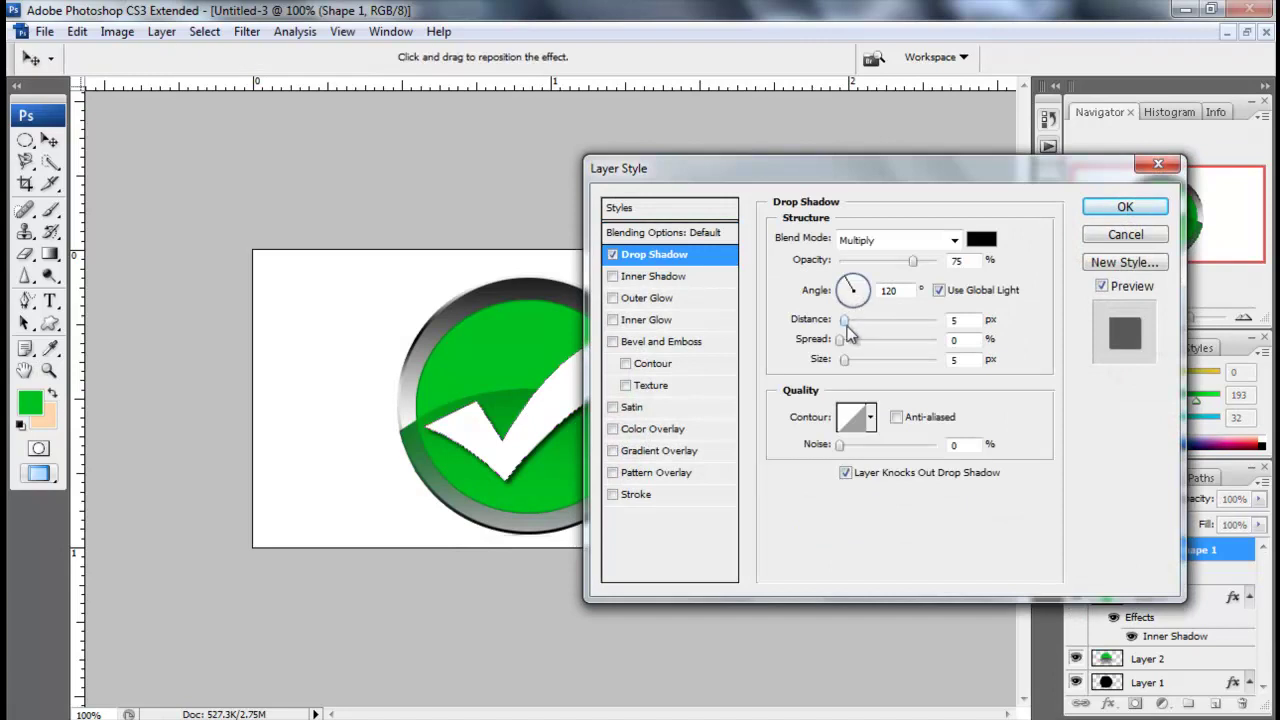
double_click(960, 320)
text(3)
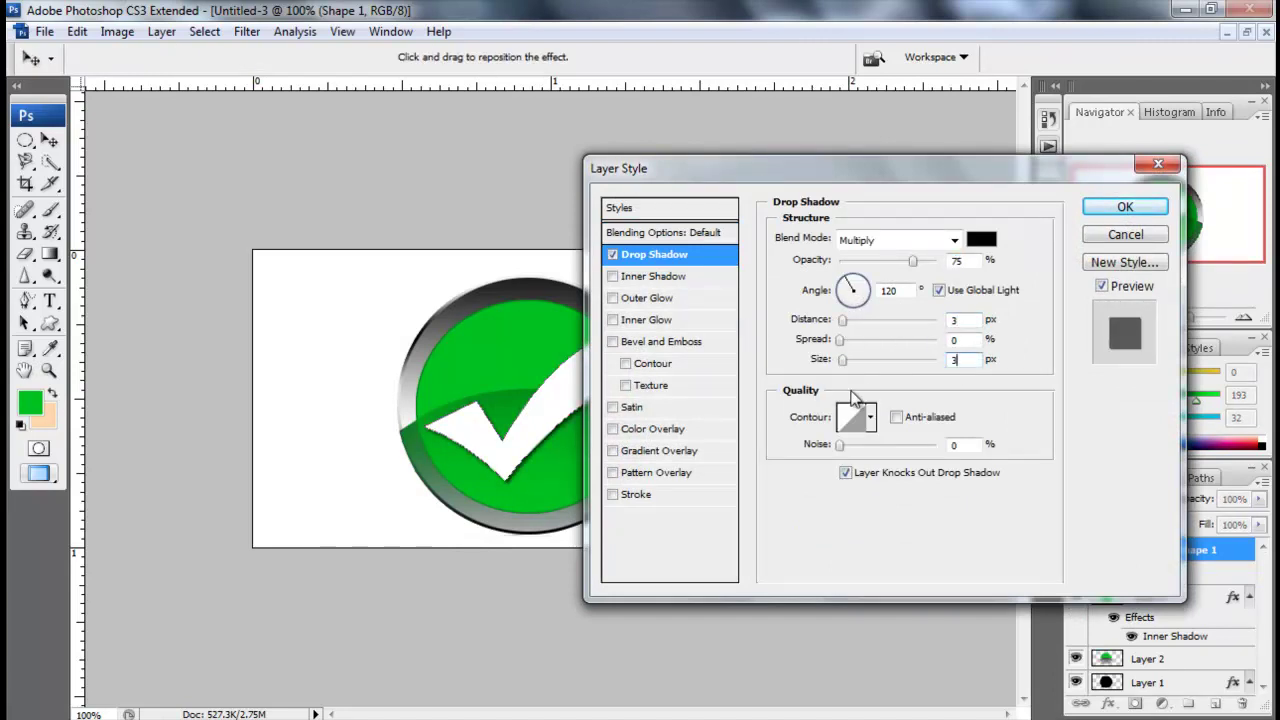
drag(912, 260, 936, 262)
drag(975, 188, 938, 193)
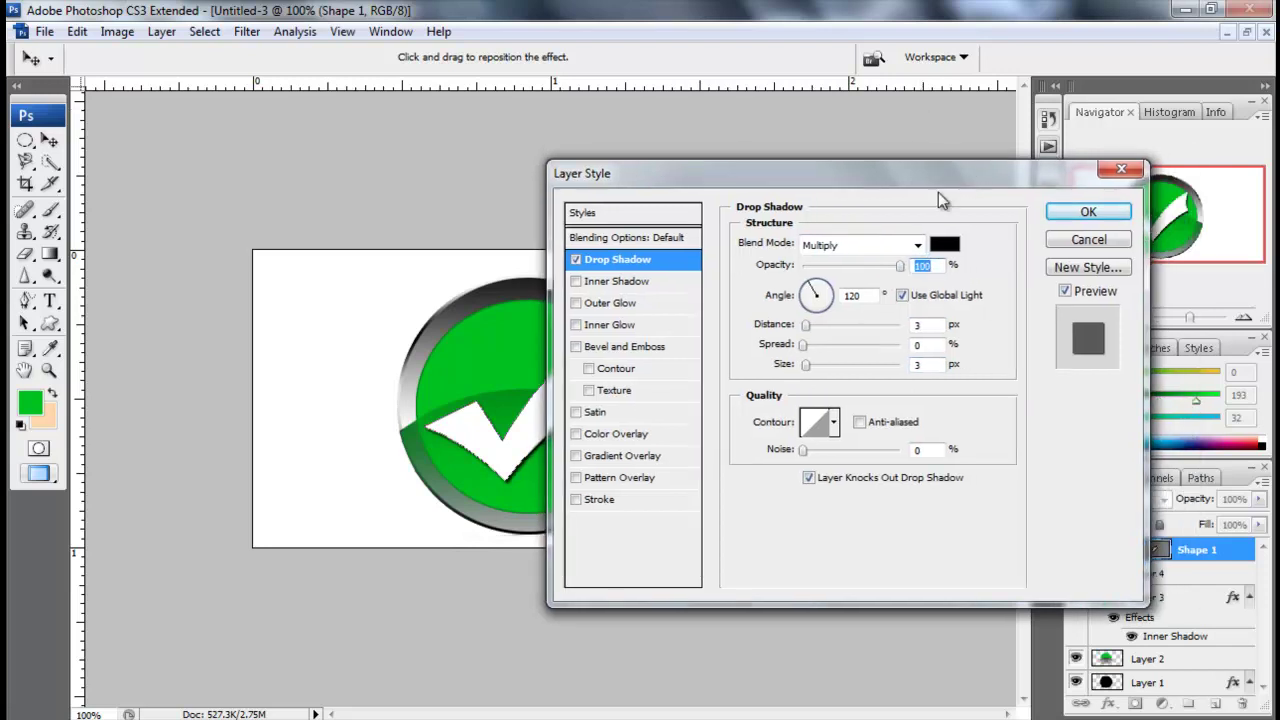
double_click(934, 366)
text(1)
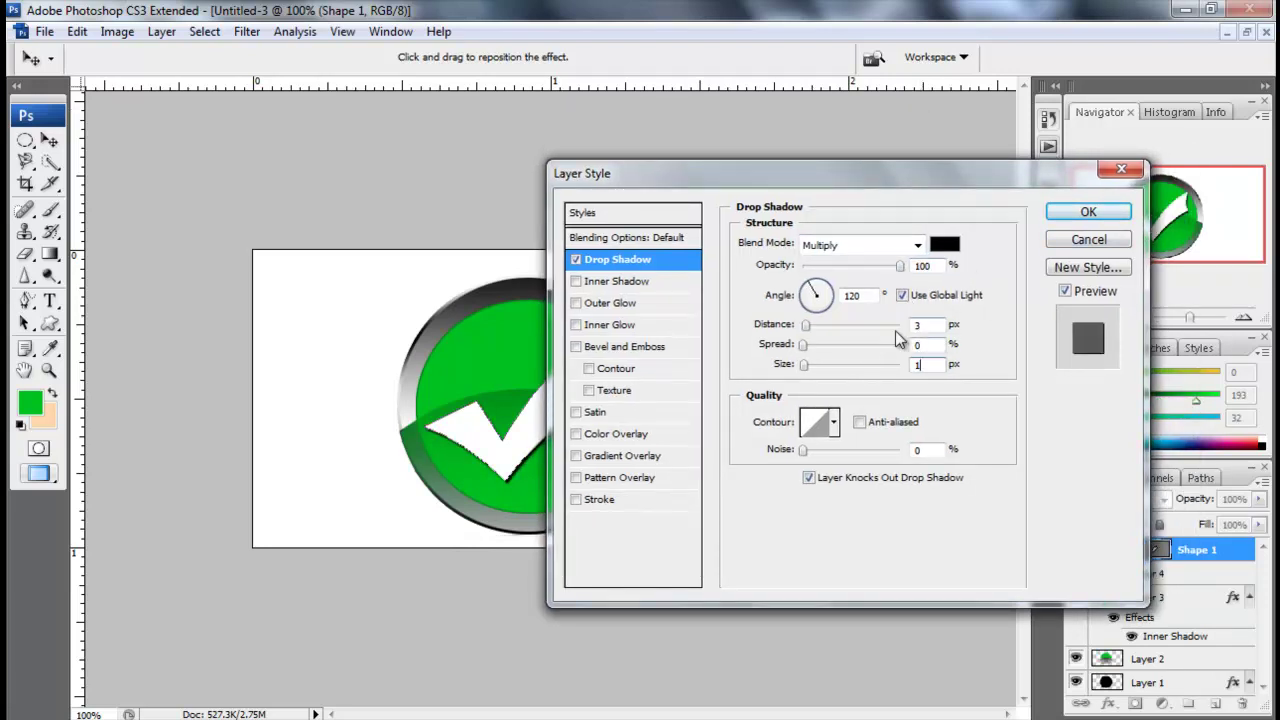
key(Return)
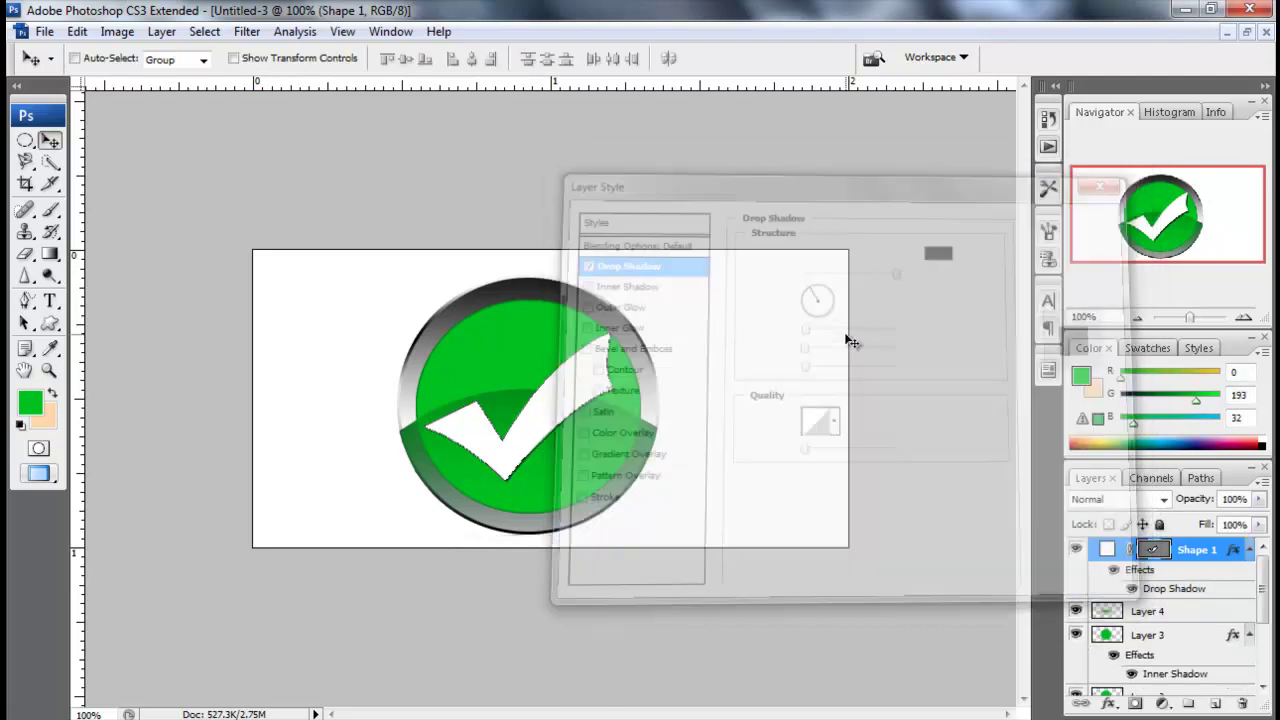
Merge all the button layers into a single Shape 1 layer
scroll(1155, 570, down, 3)
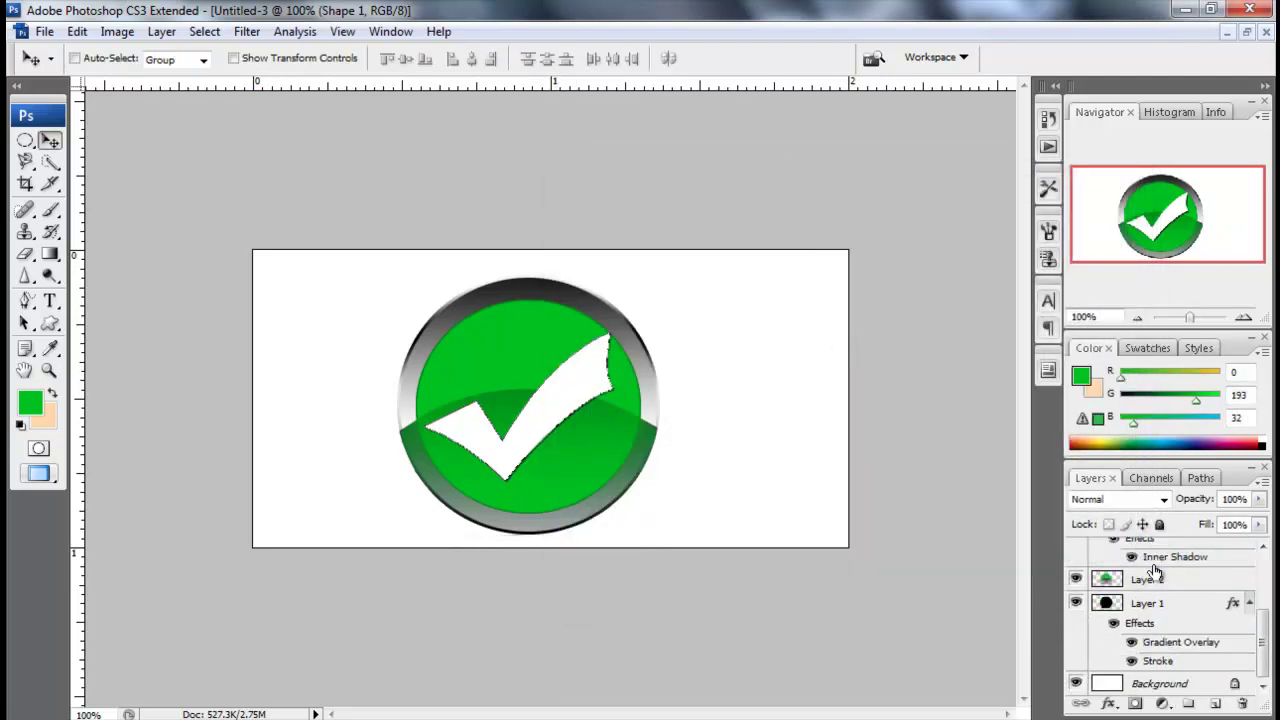
click(1162, 622)
scroll(1178, 628, up, 2)
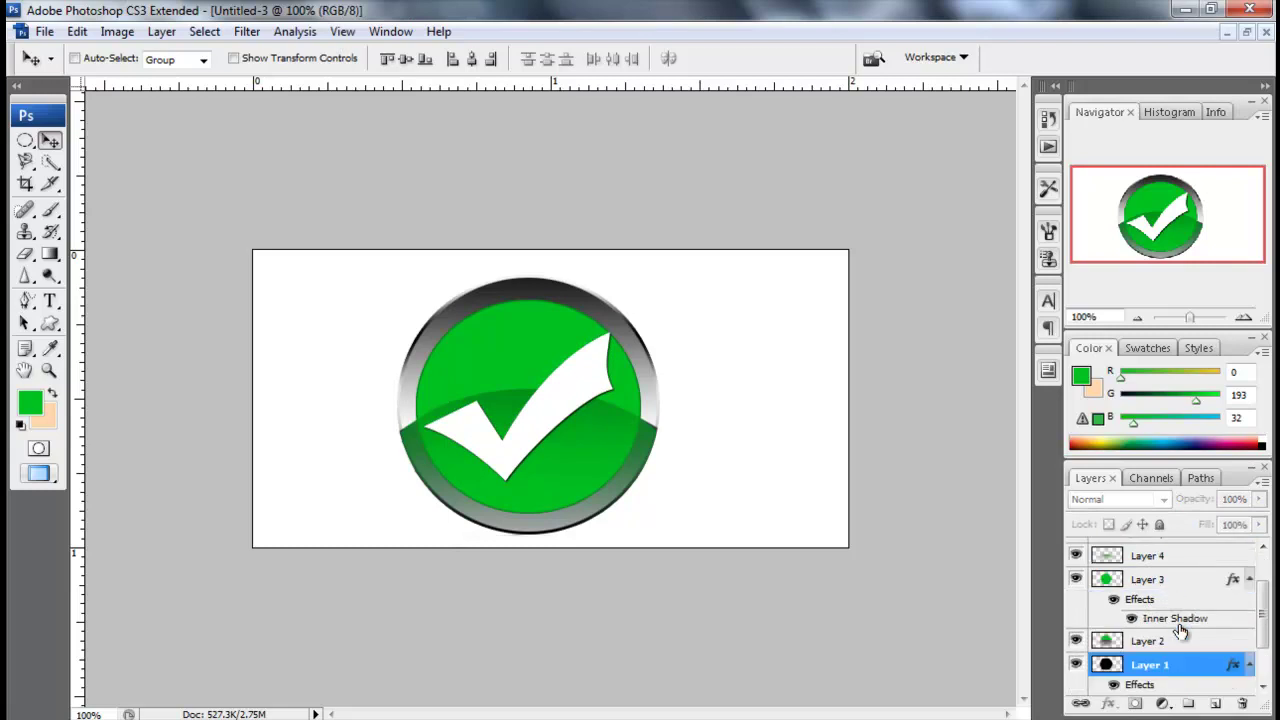
scroll(1165, 640, up, 2)
ctrl+click(1165, 637)
ctrl+click(1160, 611)
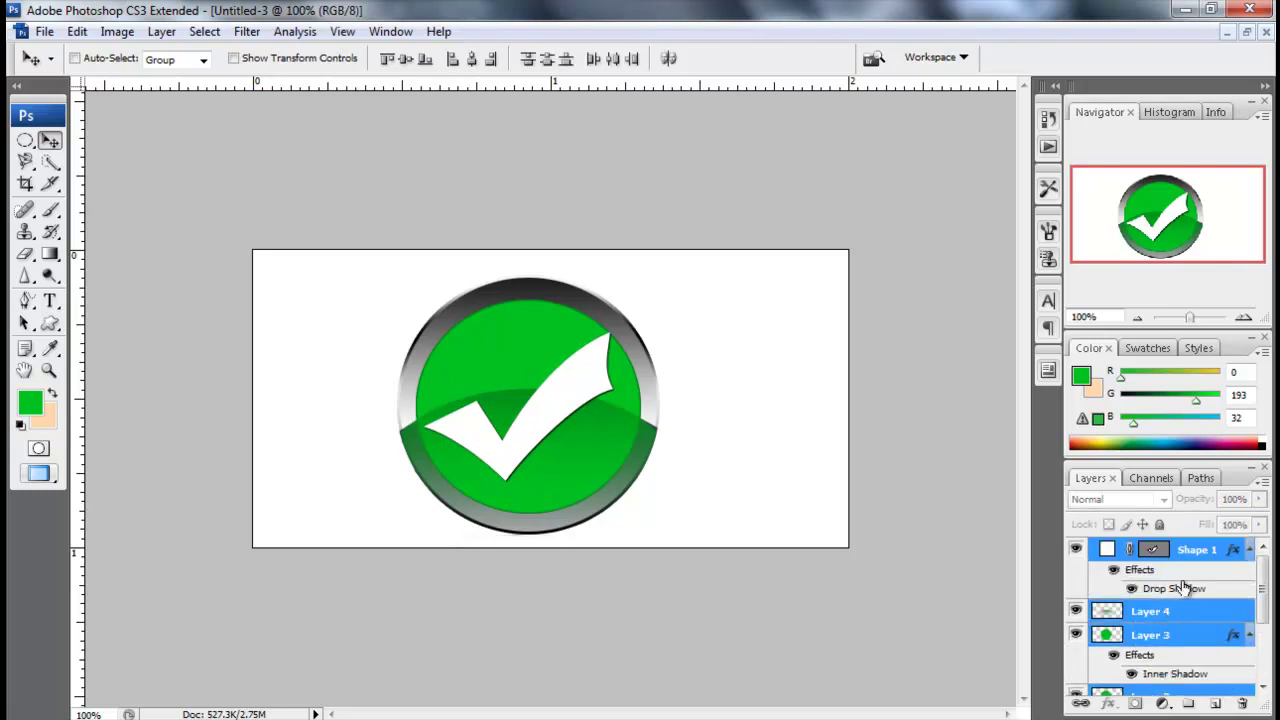
right_click(1190, 568)
click(1148, 505)
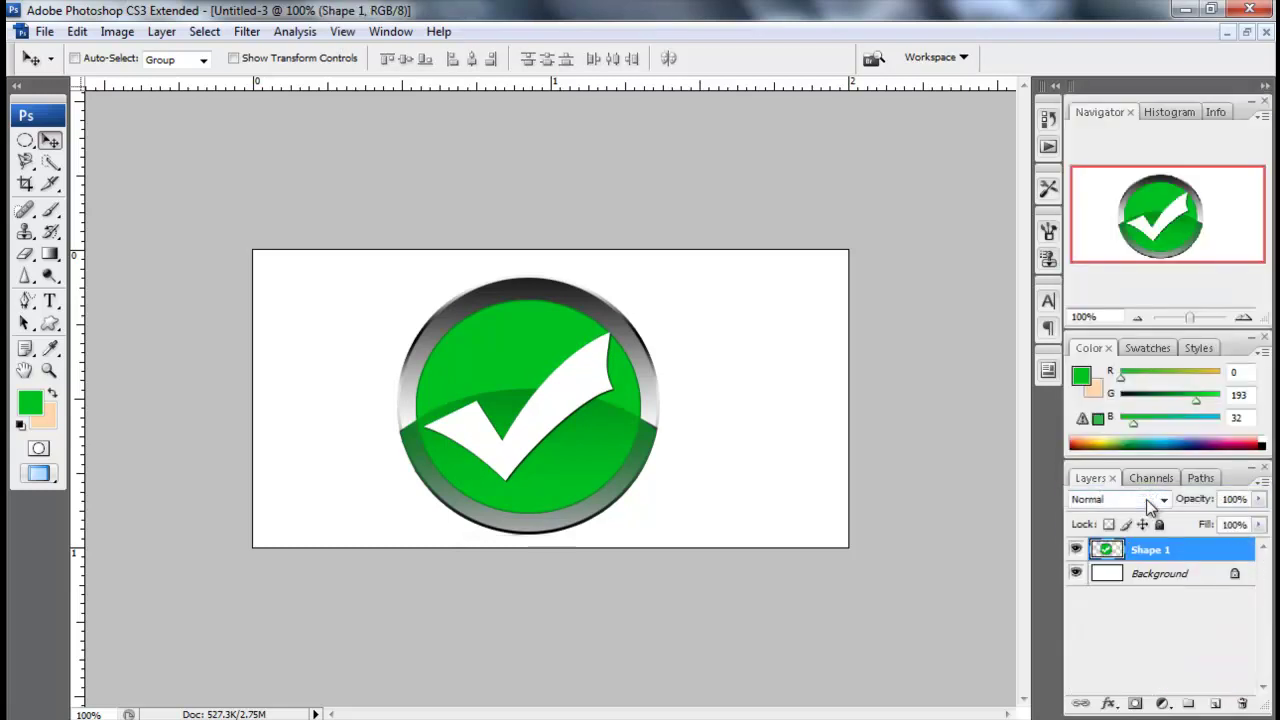
Distort the merged button into a perspective tilt and shift it to the right
key(ctrl+t)
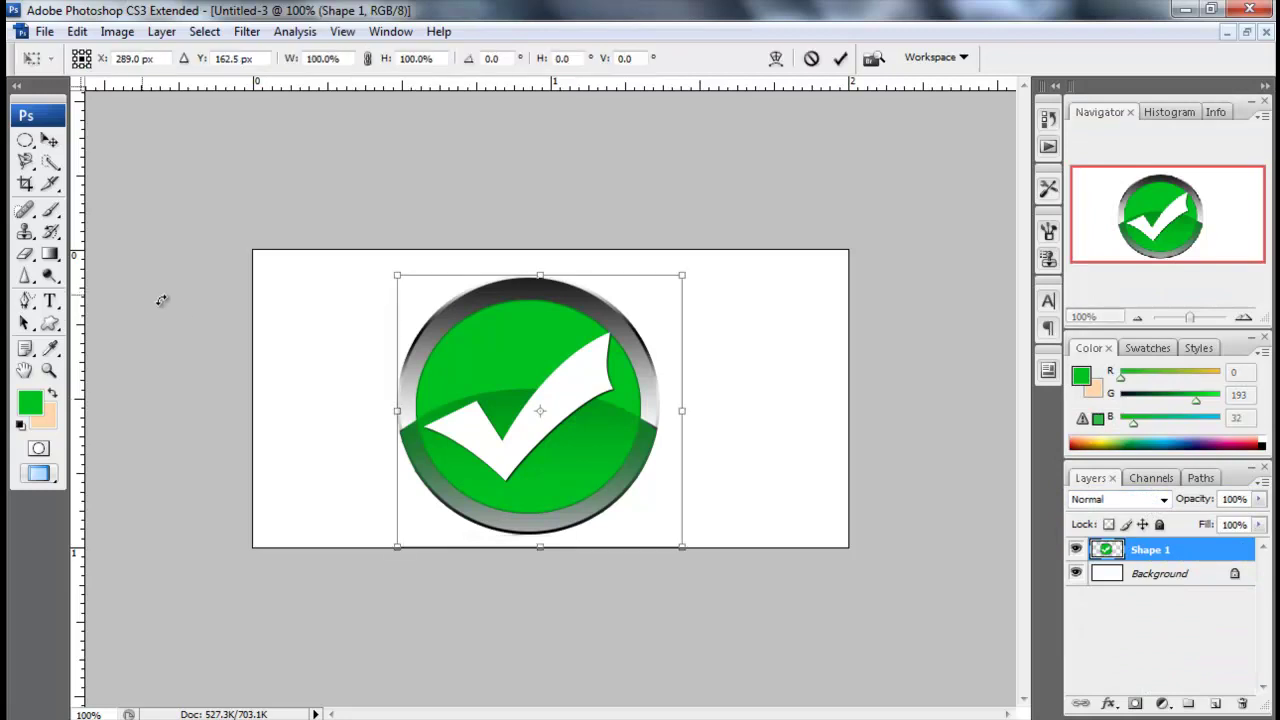
right_click(455, 330)
click(517, 437)
drag(410, 286, 421, 312)
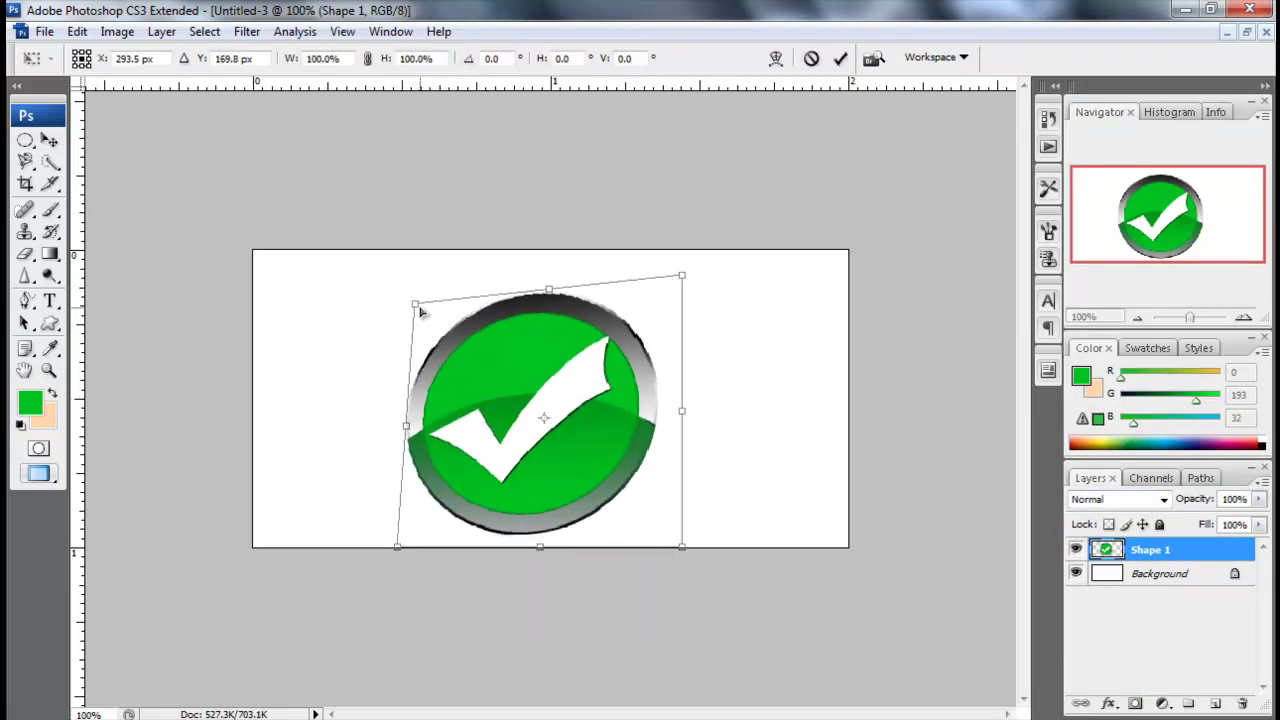
click(49, 140)
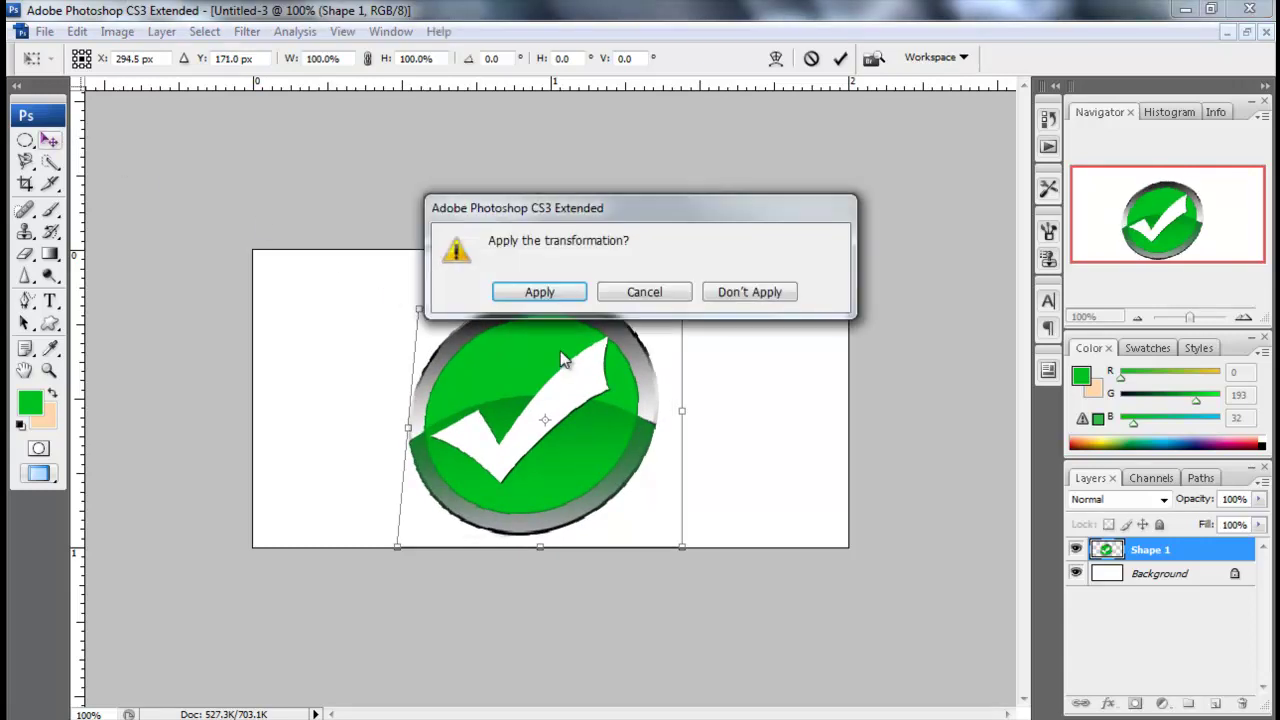
key(Return)
drag(516, 365, 636, 365)
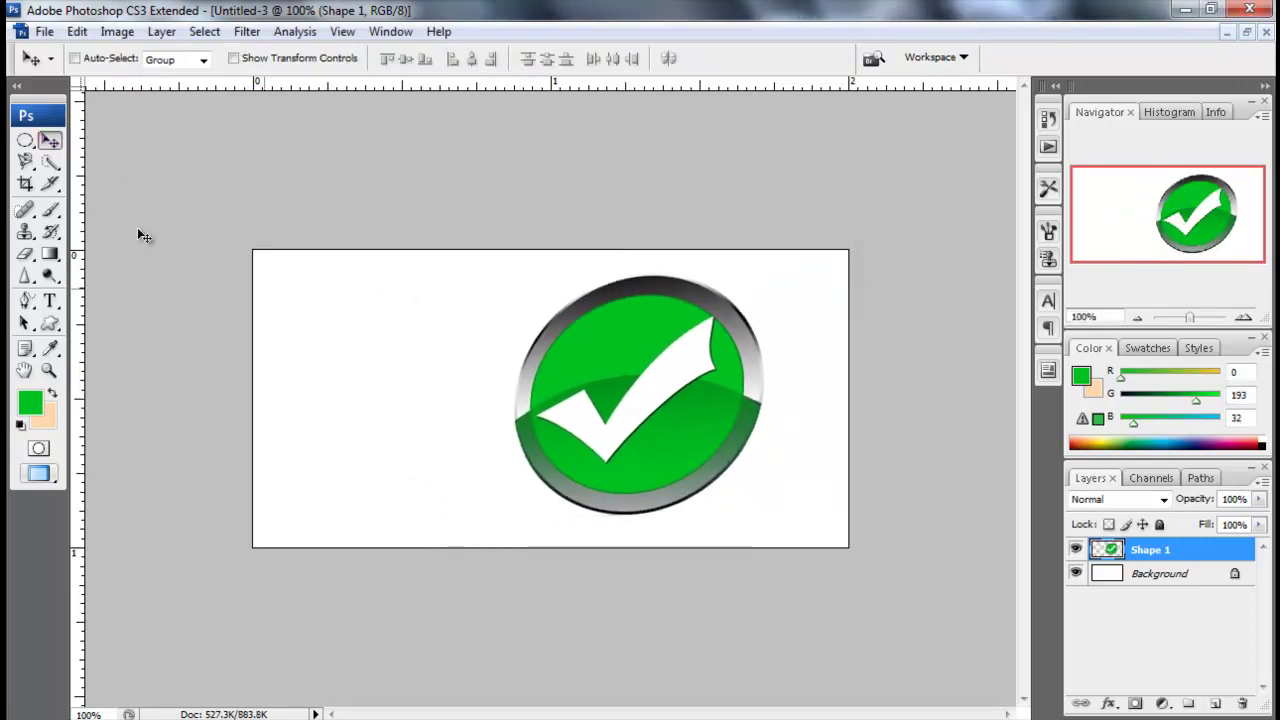
Fill a flat ellipse below the button with mid grey on a new layer
click(25, 140)
drag(576, 498, 672, 518)
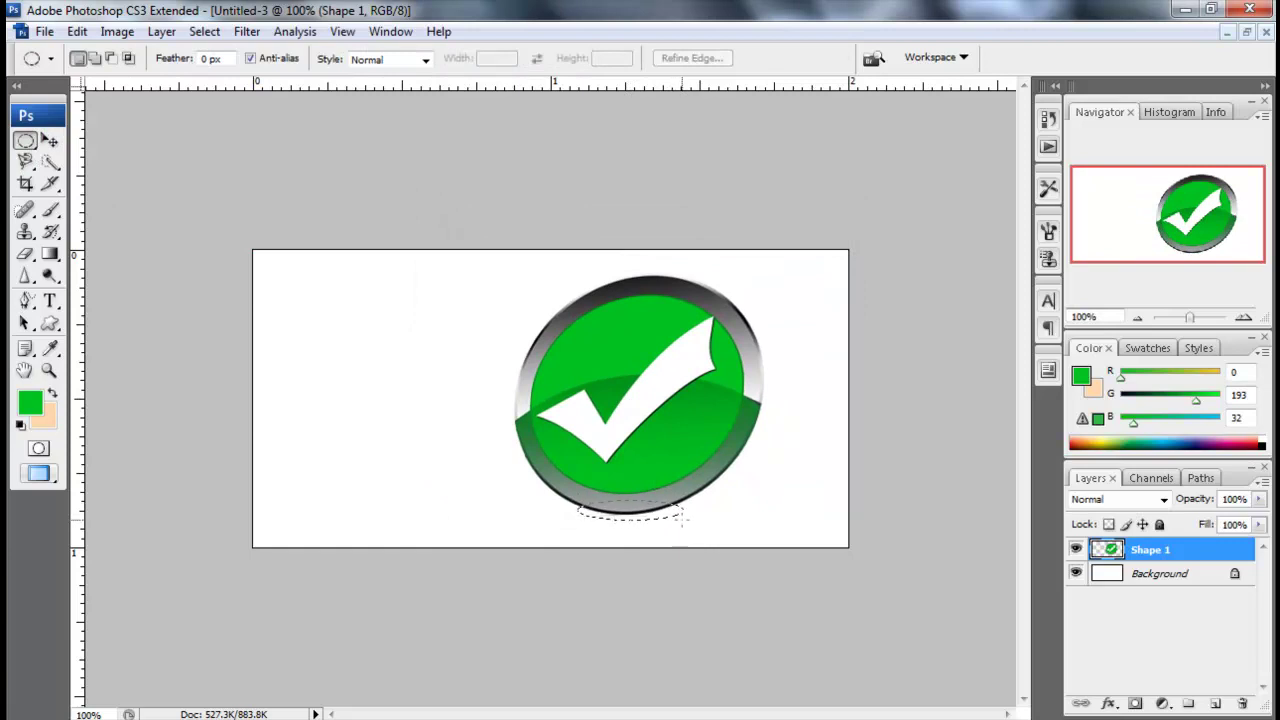
click(1215, 703)
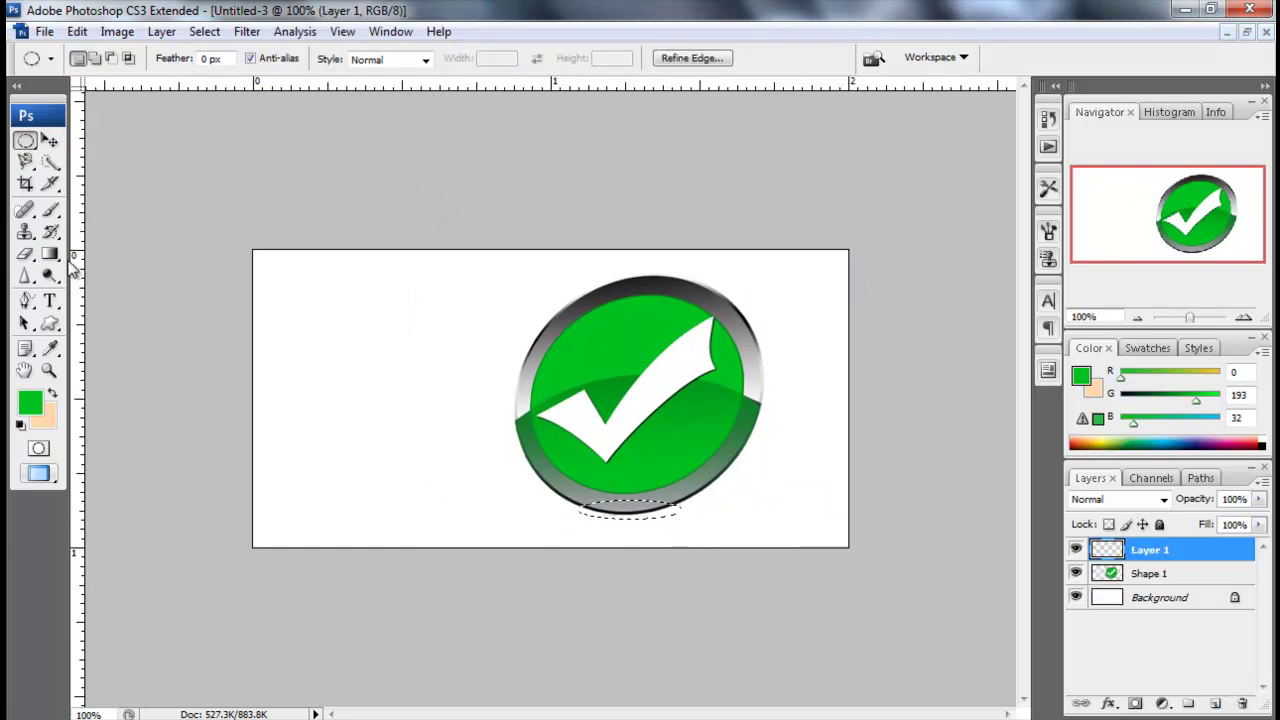
right_click(50, 253)
click(150, 271)
click(30, 401)
mouse_move(589, 429)
mouse_down()
mouse_move(497, 429)
mouse_move(497, 449)
mouse_up()
click(964, 291)
click(630, 510)
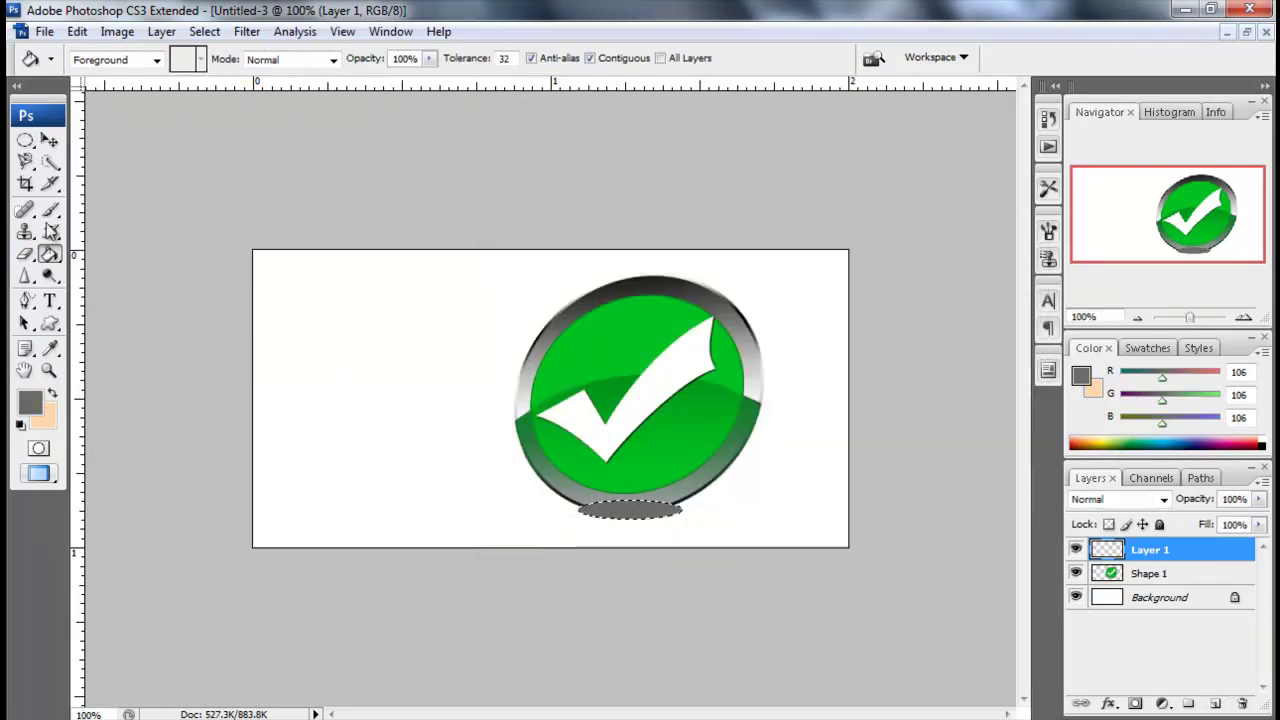
Deselect the grey ellipse and soften it with Gaussian Blur
click(25, 140)
click(371, 314)
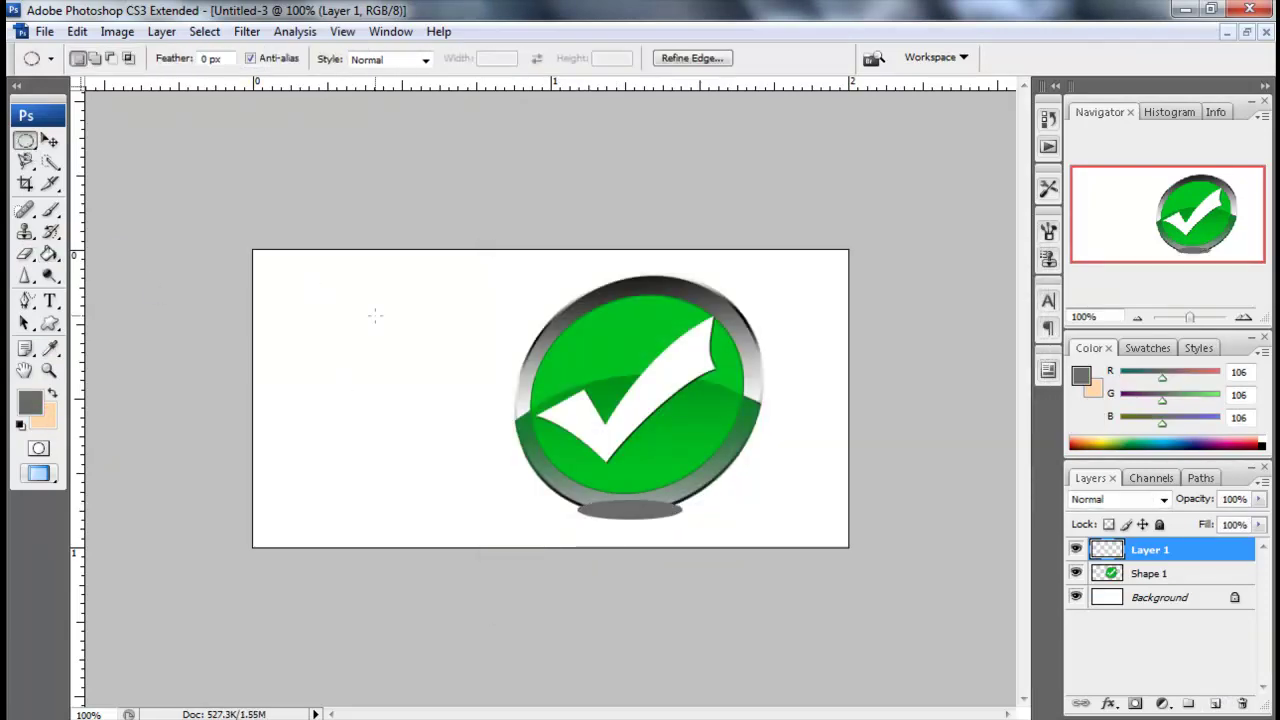
click(248, 35)
click(528, 306)
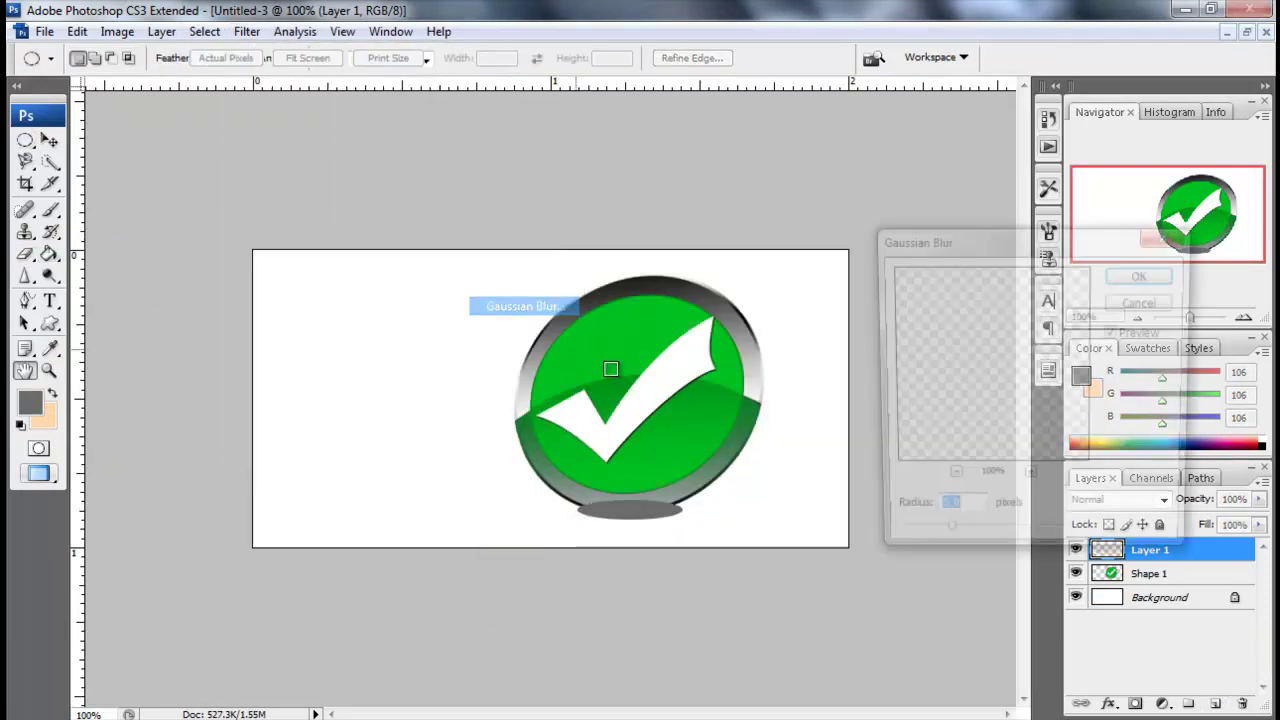
click(1140, 278)
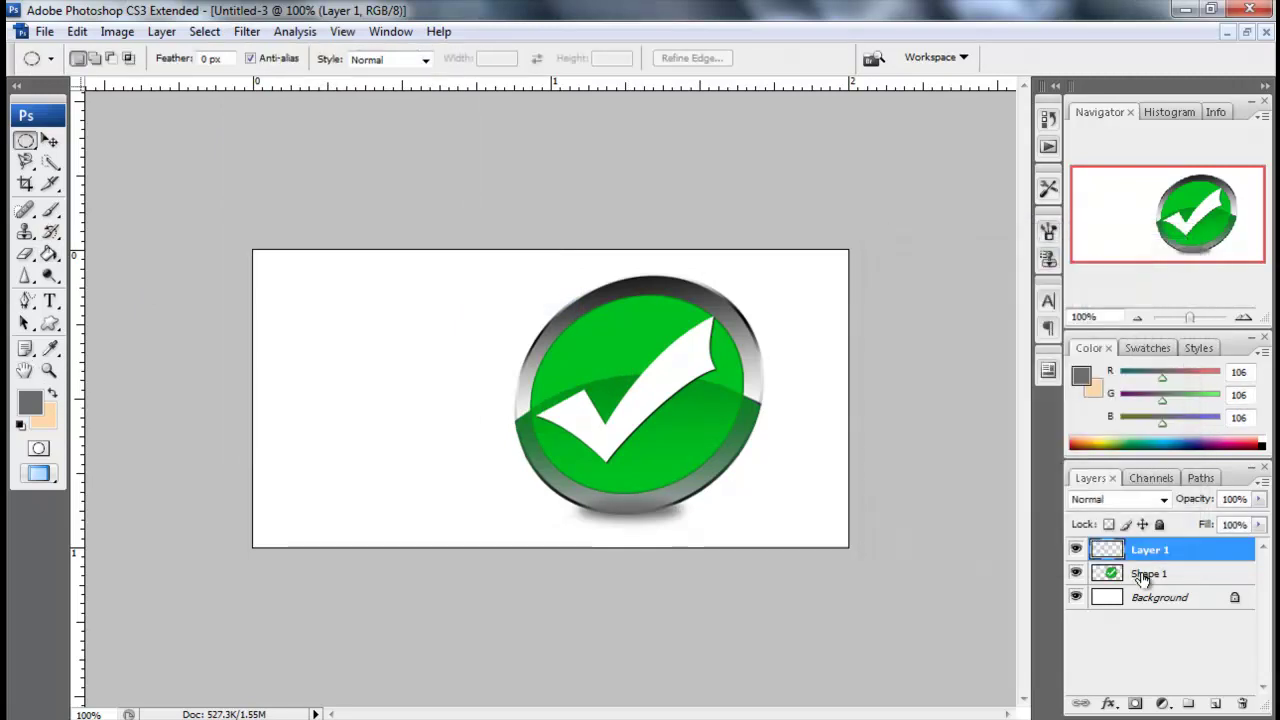
Stack Shape 1 above the shadow layer and position the button over its shadow
click(1145, 573)
drag(1166, 575, 1165, 545)
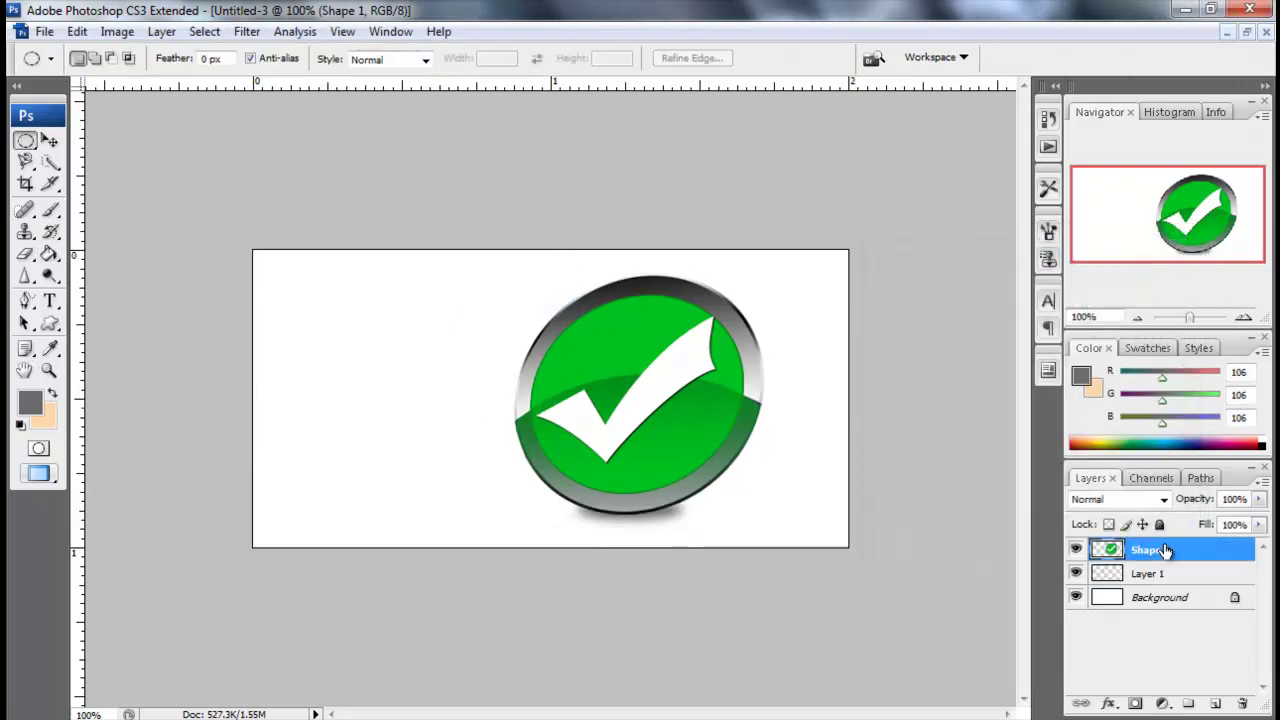
click(50, 142)
drag(714, 524, 645, 511)
key(Down)
key(Down)
key(Down)
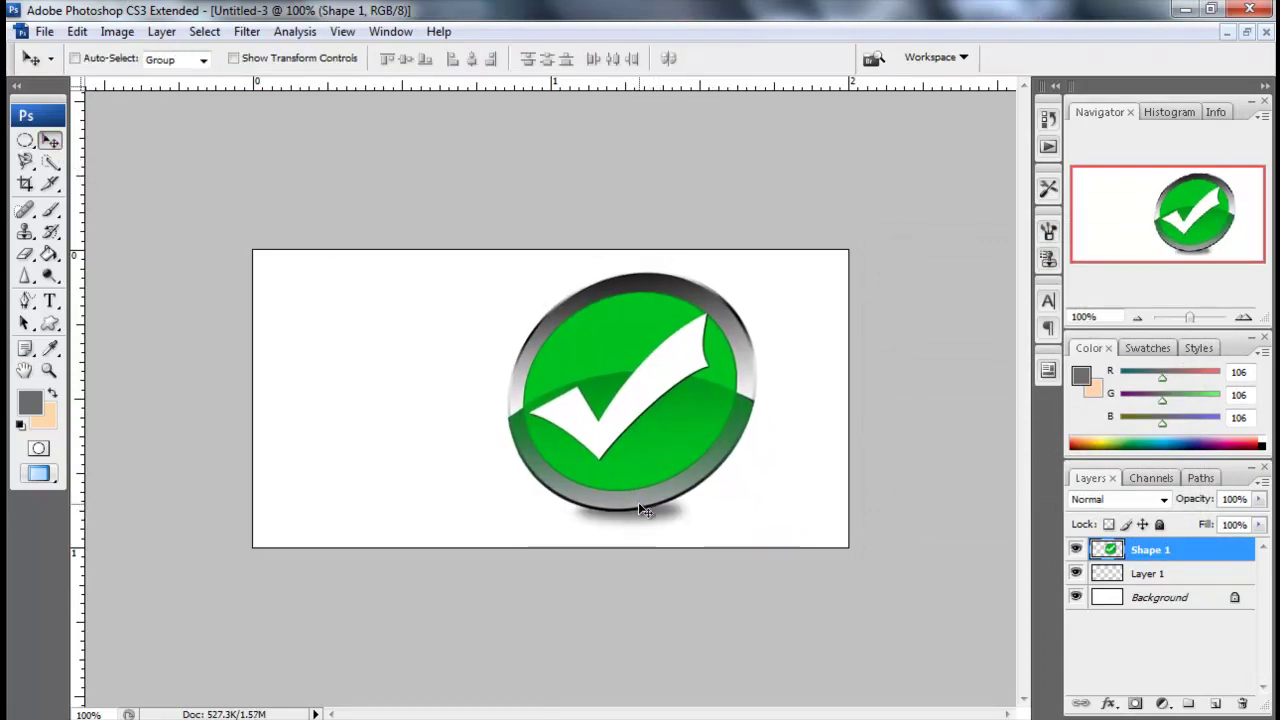
key(Right)
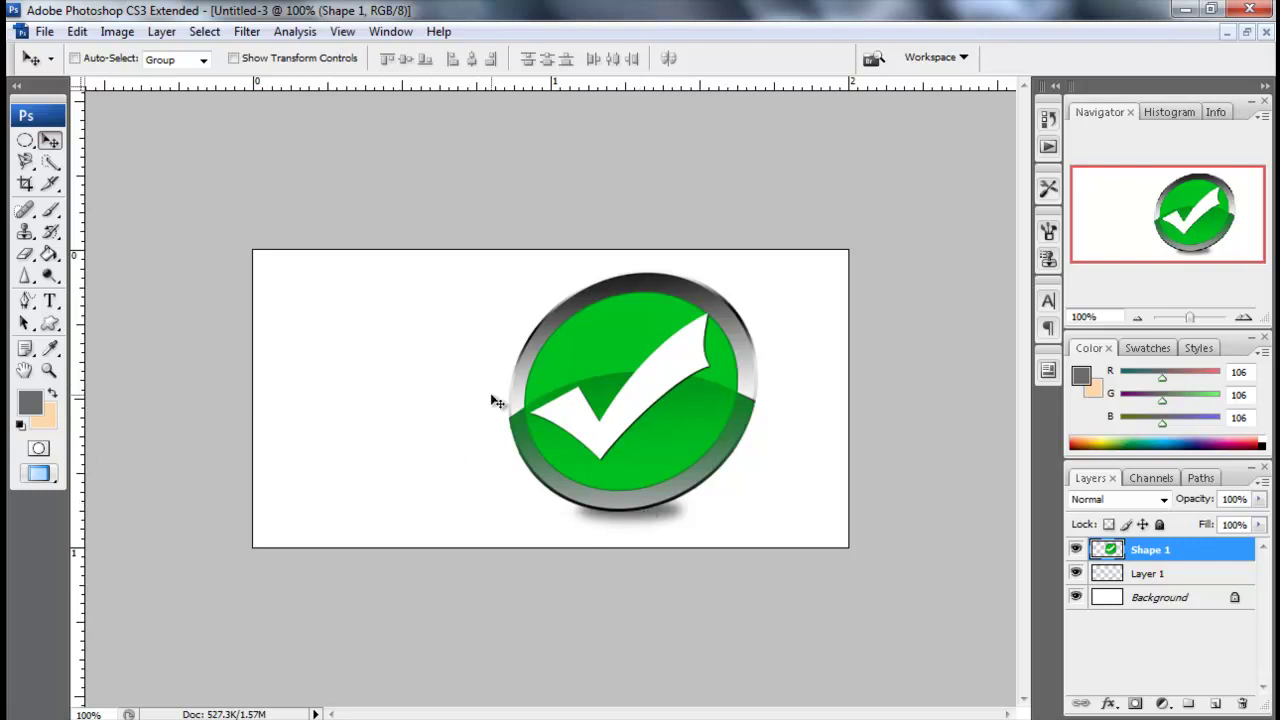